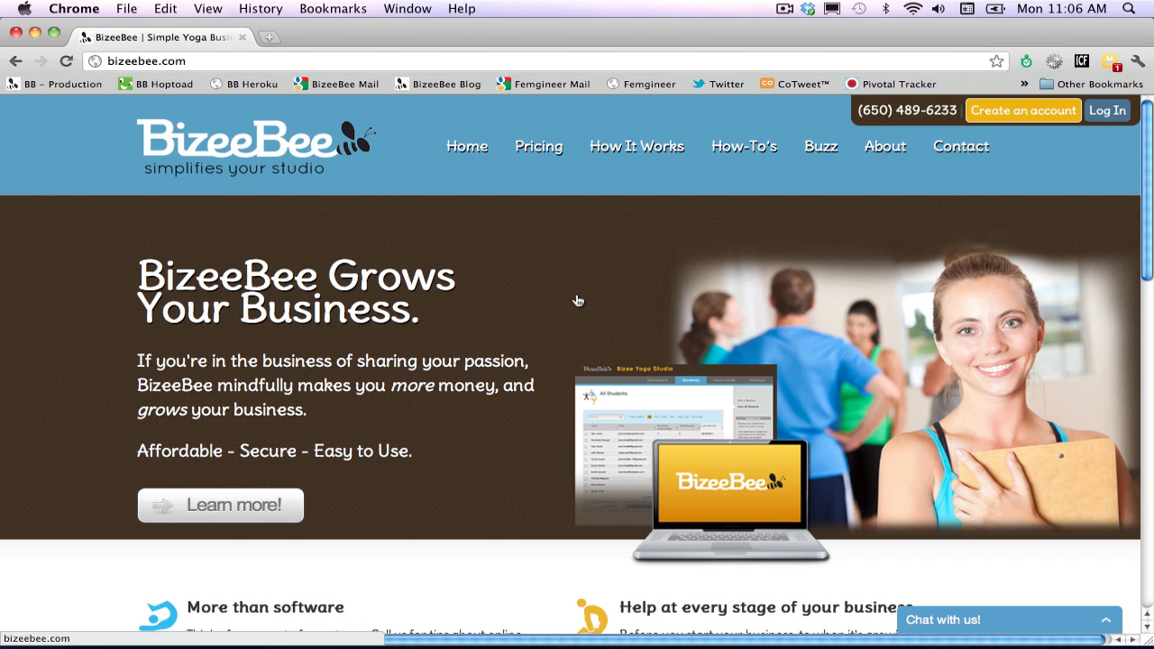
Log in to the BizeeBee studio account with the demo account's e-mail address and password.
{"action": "left_click", "coordinate": [1118, 118]}
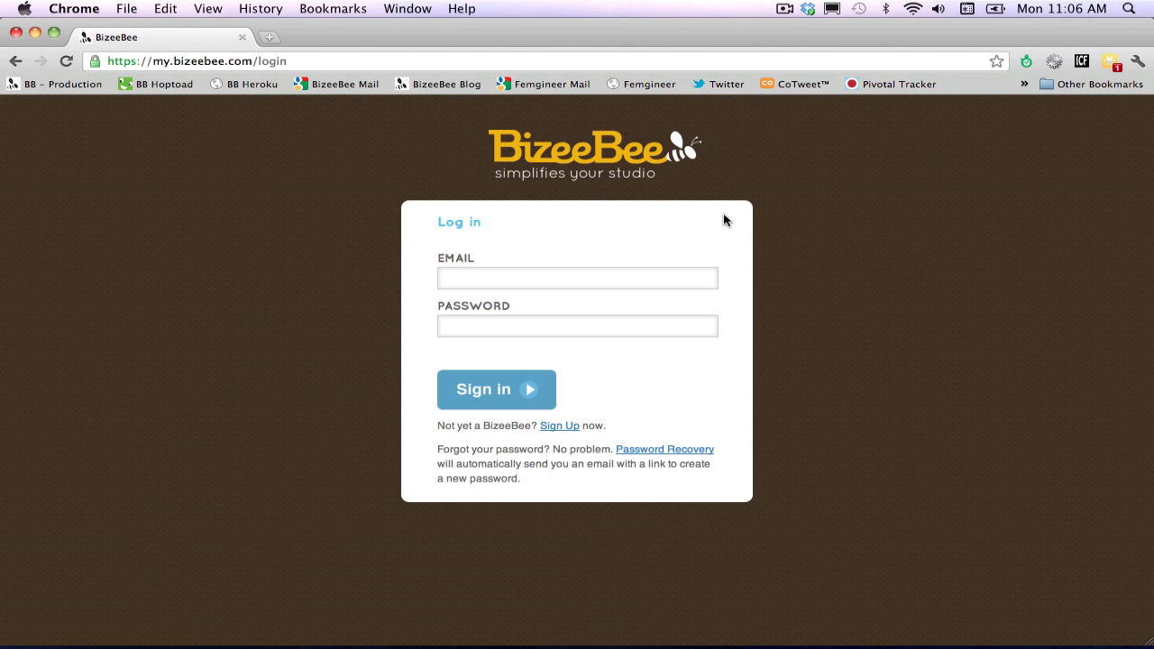
{"action": "left_click", "coordinate": [661, 281]}
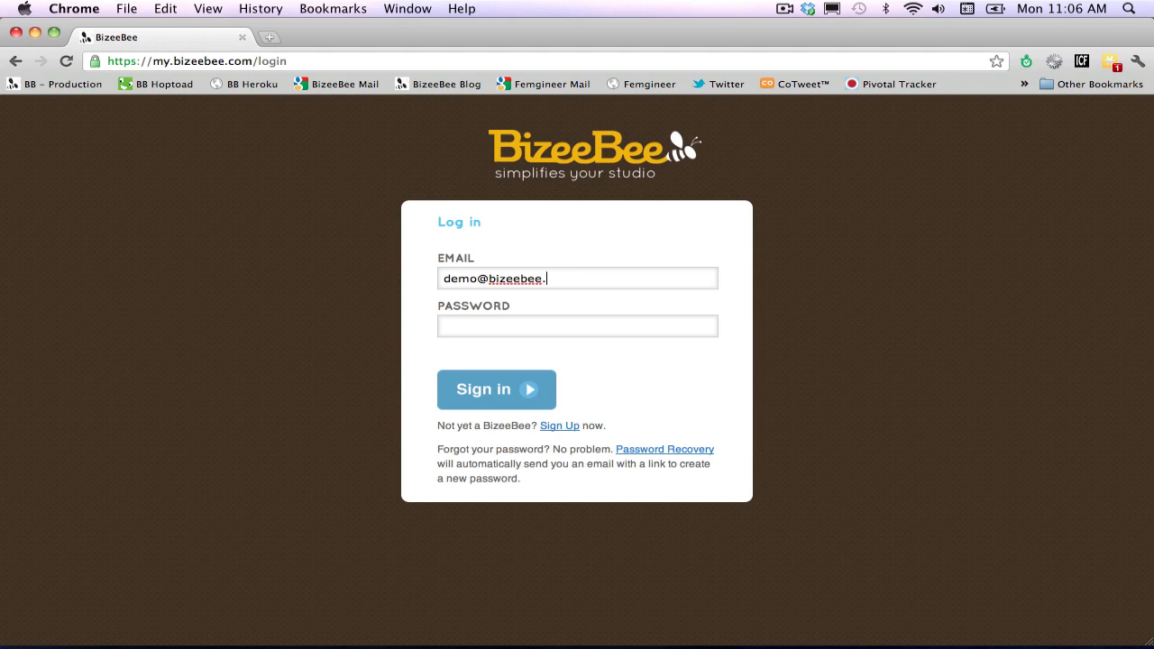
{"action": "key", "text": "Tab"}
{"action": "type", "text": "demo1234"}
{"action": "left_click", "coordinate": [520, 383]}
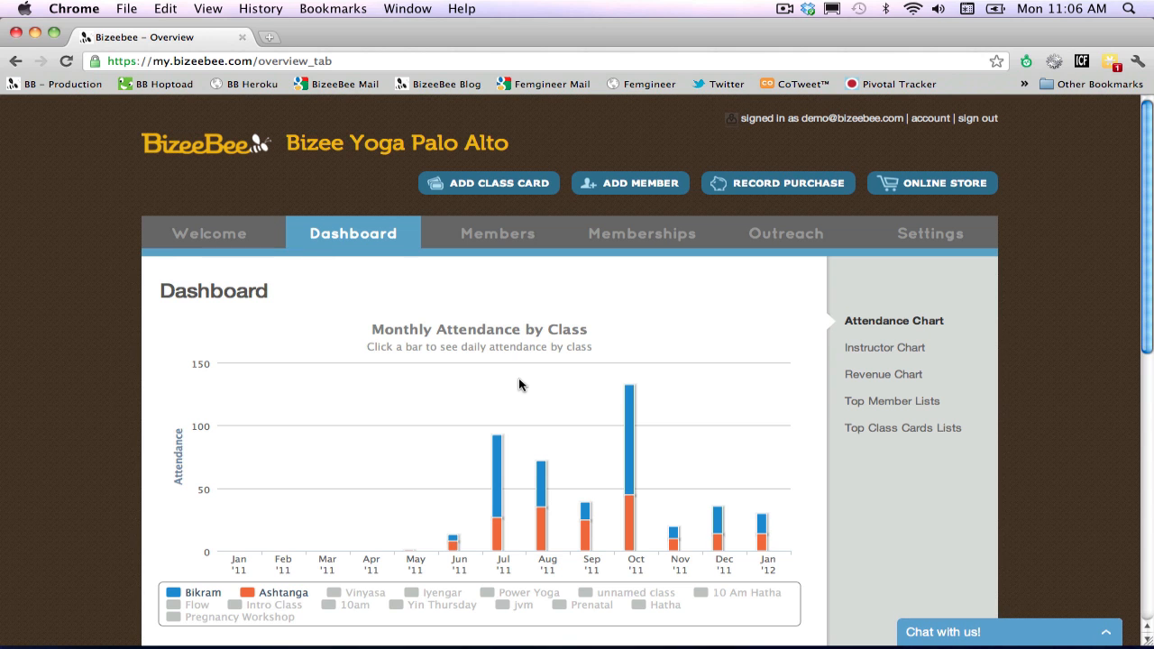
Examine the monthly attendance by class for December and January, and open the daily attendance breakdown for Jan '12.
{"action": "scroll", "coordinate": [518, 385], "scroll_direction": "down", "scroll_amount": 1}
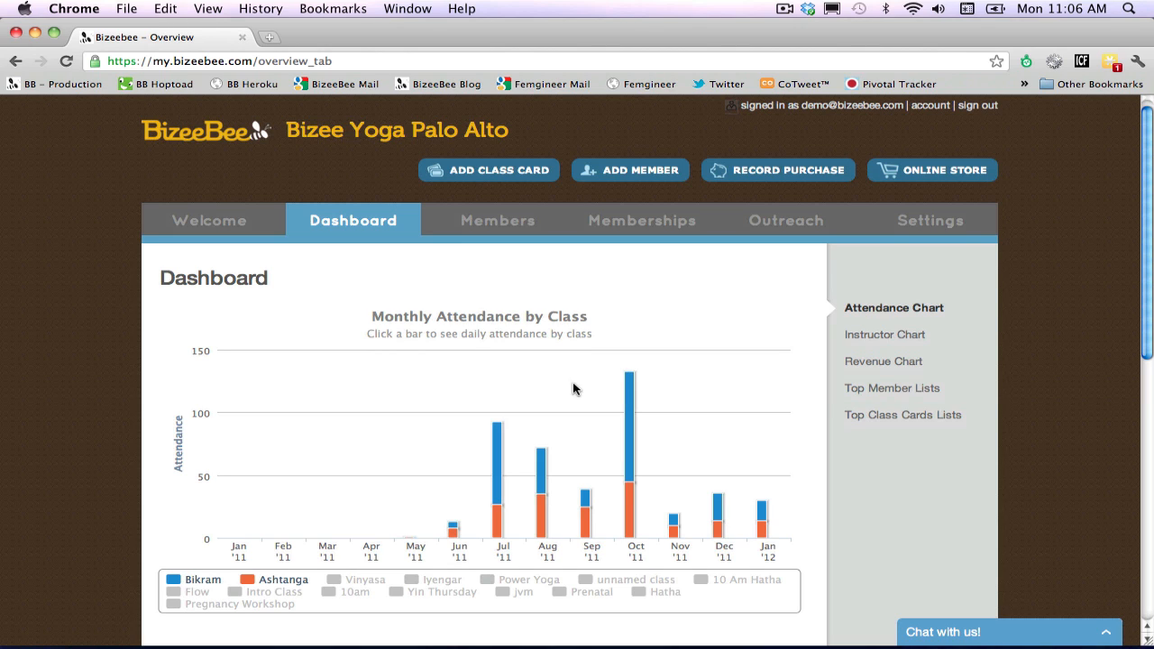
{"action": "mouse_move", "coordinate": [629, 395]}
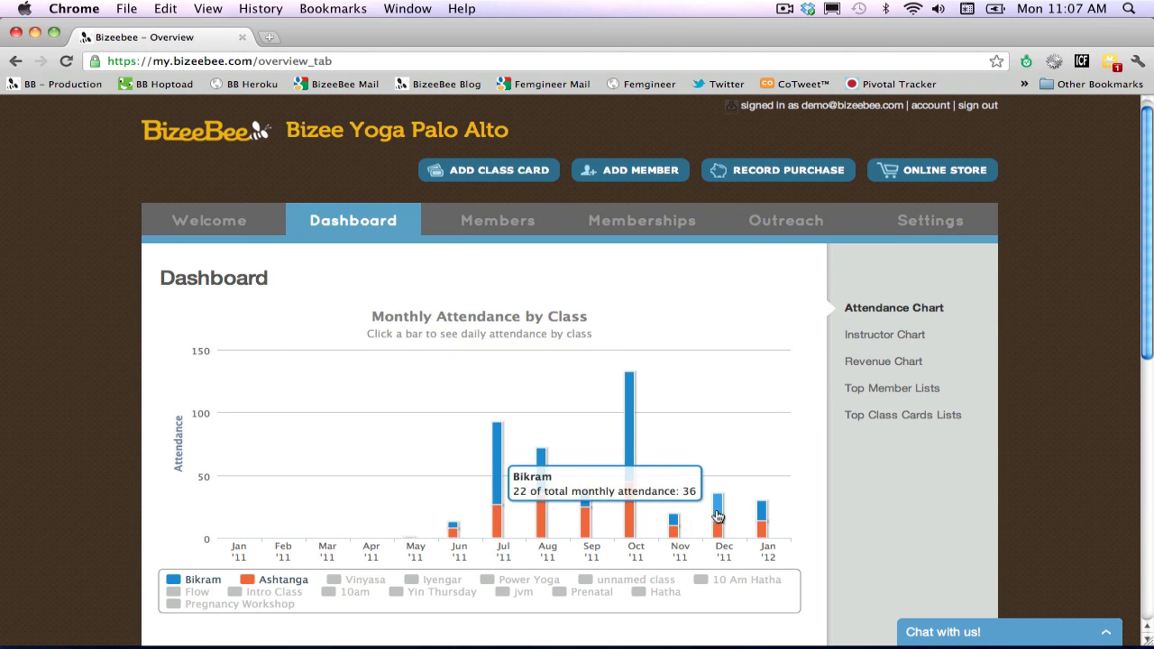
{"action": "mouse_move", "coordinate": [719, 535]}
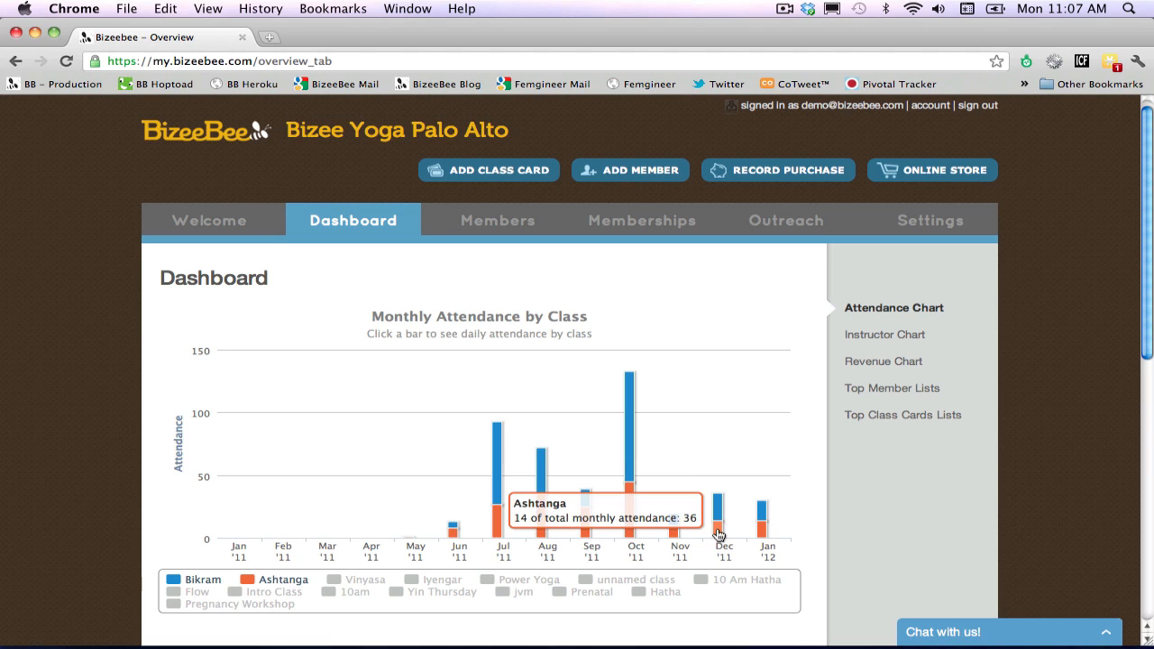
{"action": "mouse_move", "coordinate": [762, 523]}
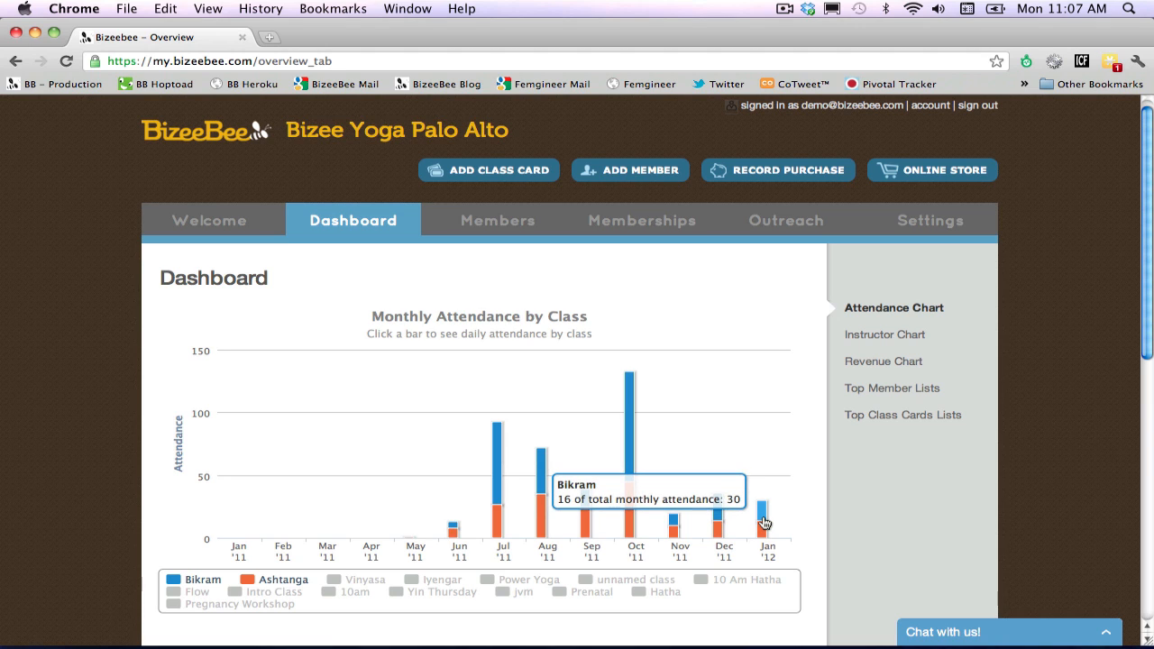
{"action": "left_click", "coordinate": [763, 523]}
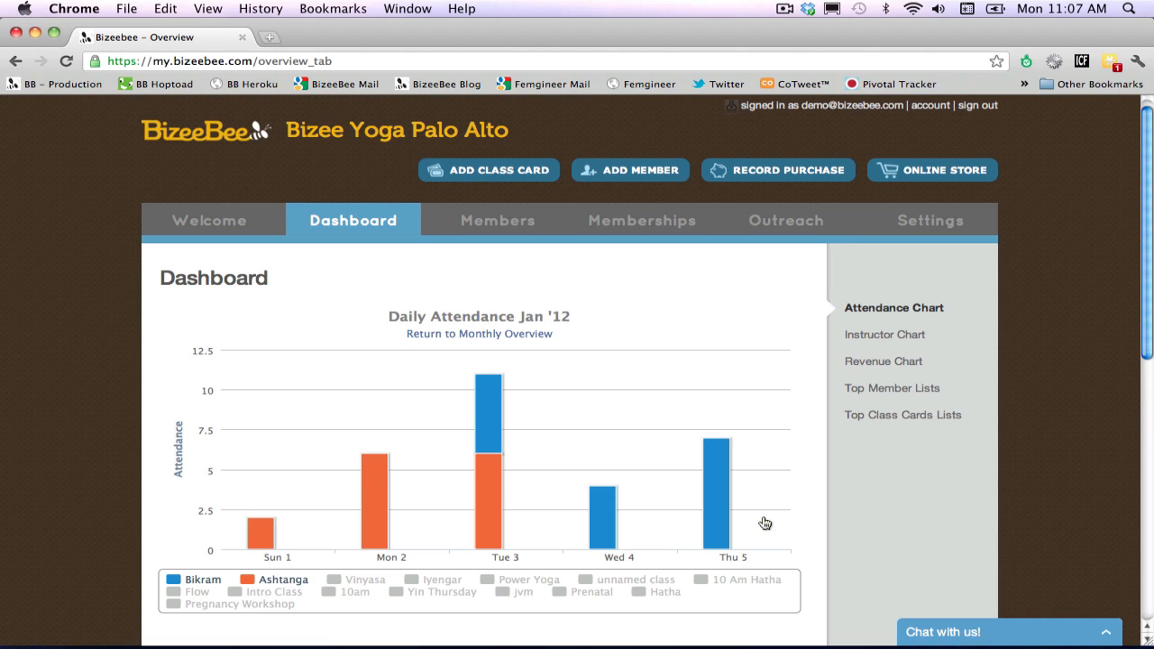
{"action": "mouse_move", "coordinate": [707, 499]}
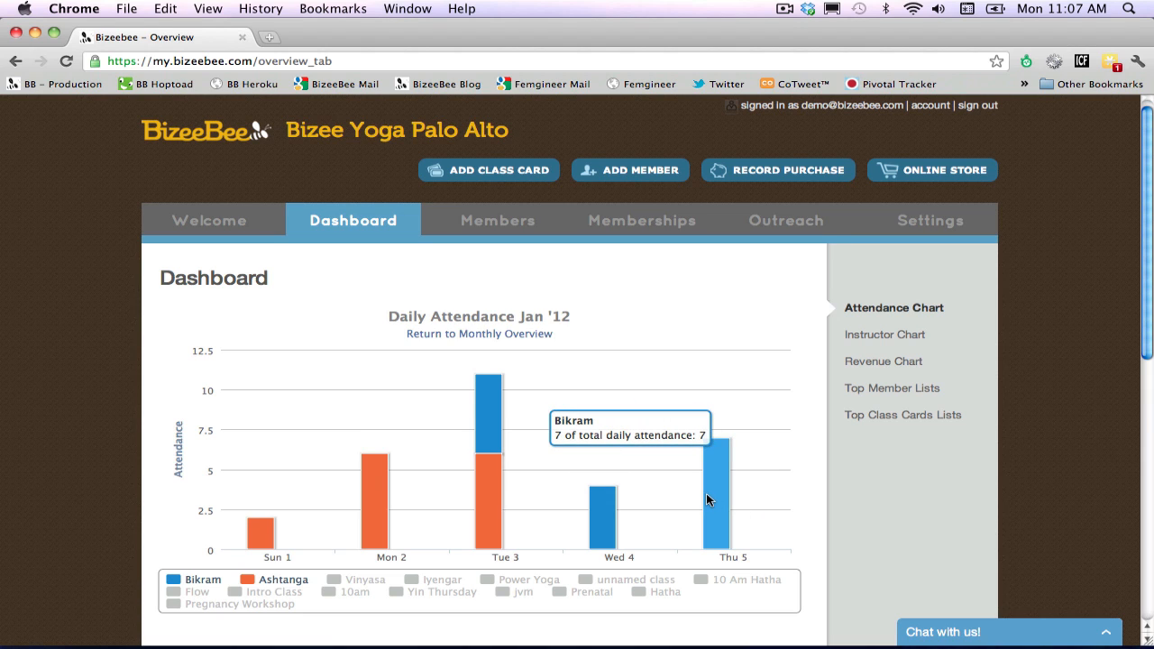
View the Instructor Chart and open the daily attendance per instructor for Dec '11.
{"action": "left_click", "coordinate": [854, 334]}
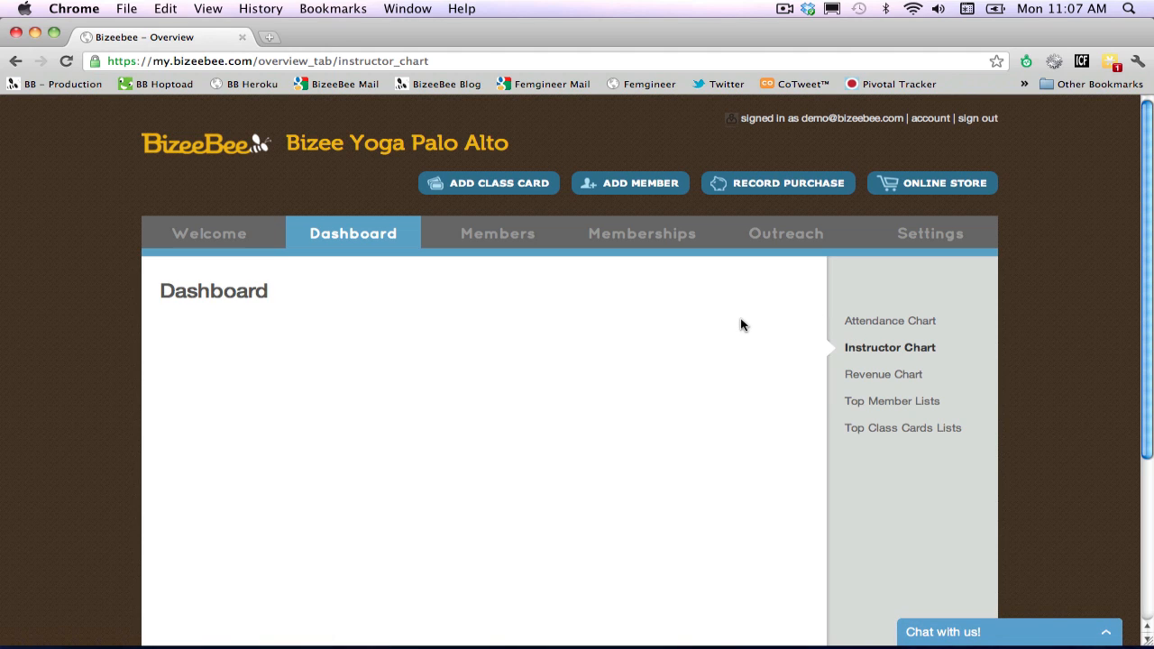
{"action": "scroll", "coordinate": [742, 325], "scroll_direction": "down", "scroll_amount": 2}
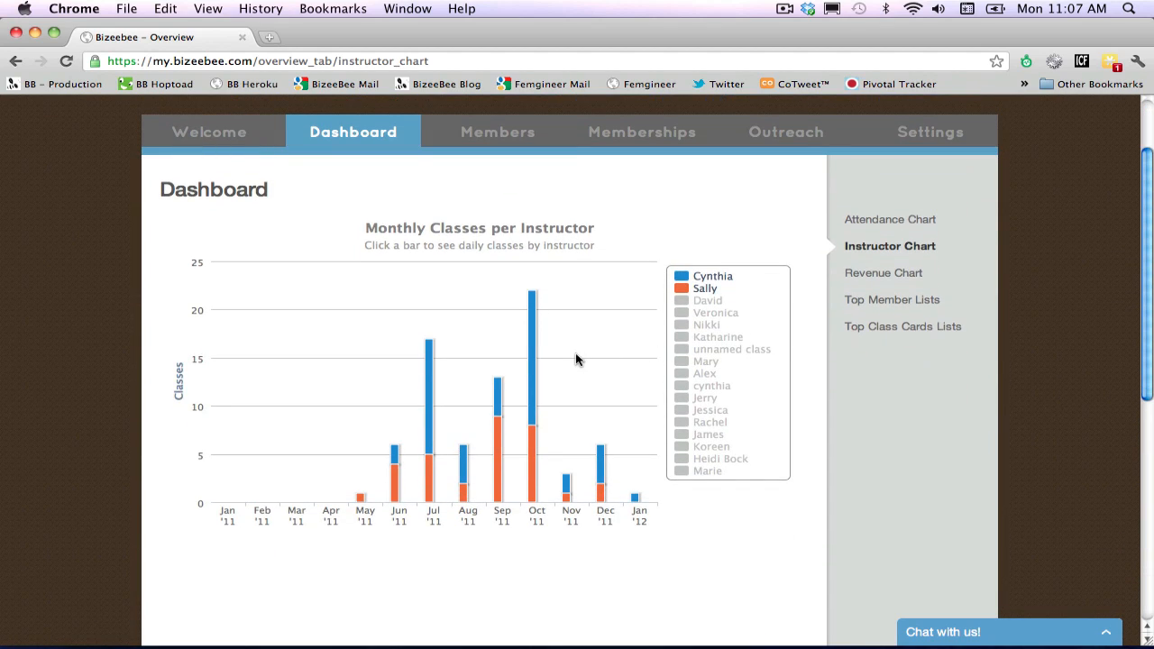
{"action": "mouse_move", "coordinate": [602, 456]}
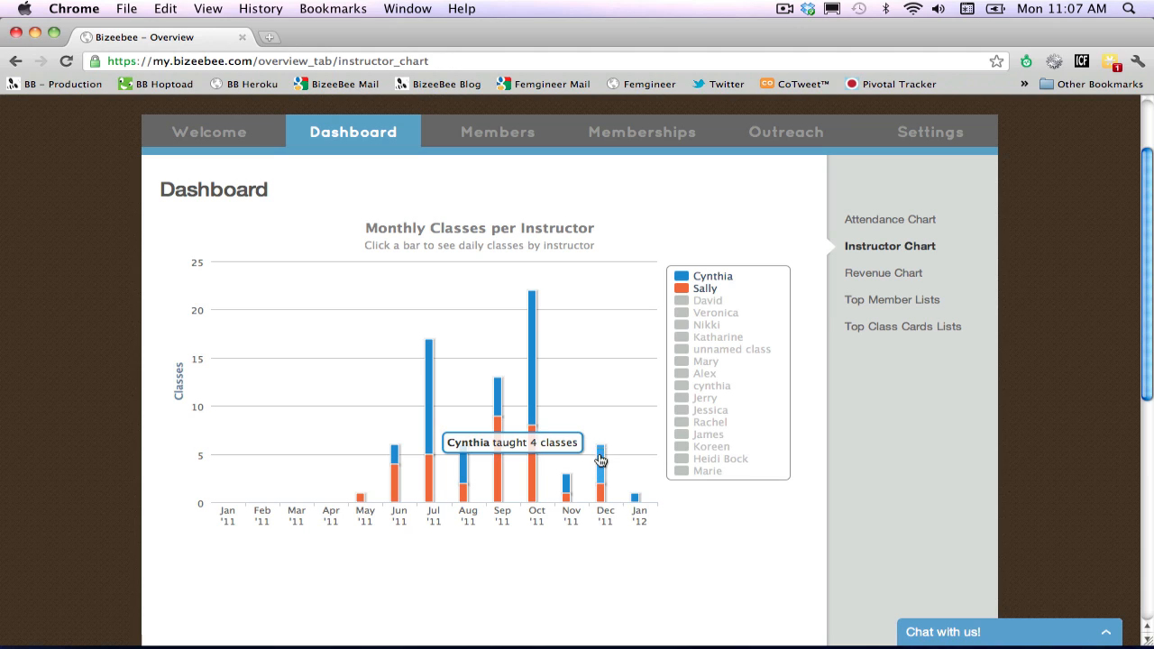
{"action": "mouse_move", "coordinate": [600, 502]}
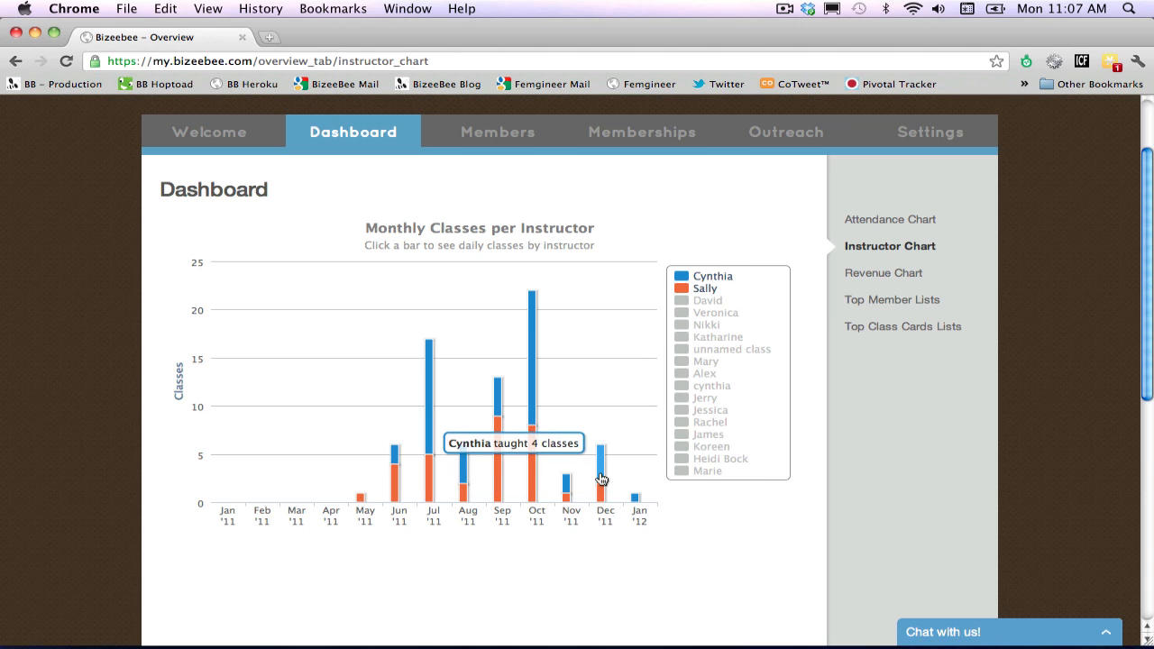
{"action": "left_click", "coordinate": [602, 479]}
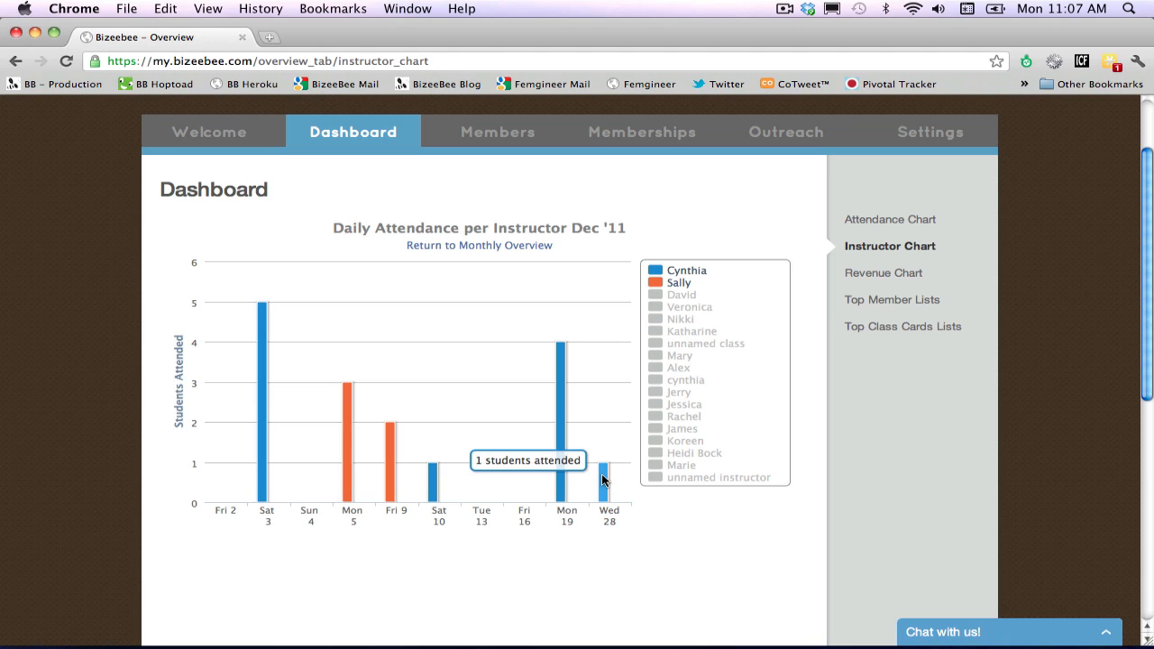
Open the Revenue Chart and show all remaining class card series from 20 Class Card to Yearly Unlimited, except Water Bottle.
{"action": "left_click", "coordinate": [867, 274]}
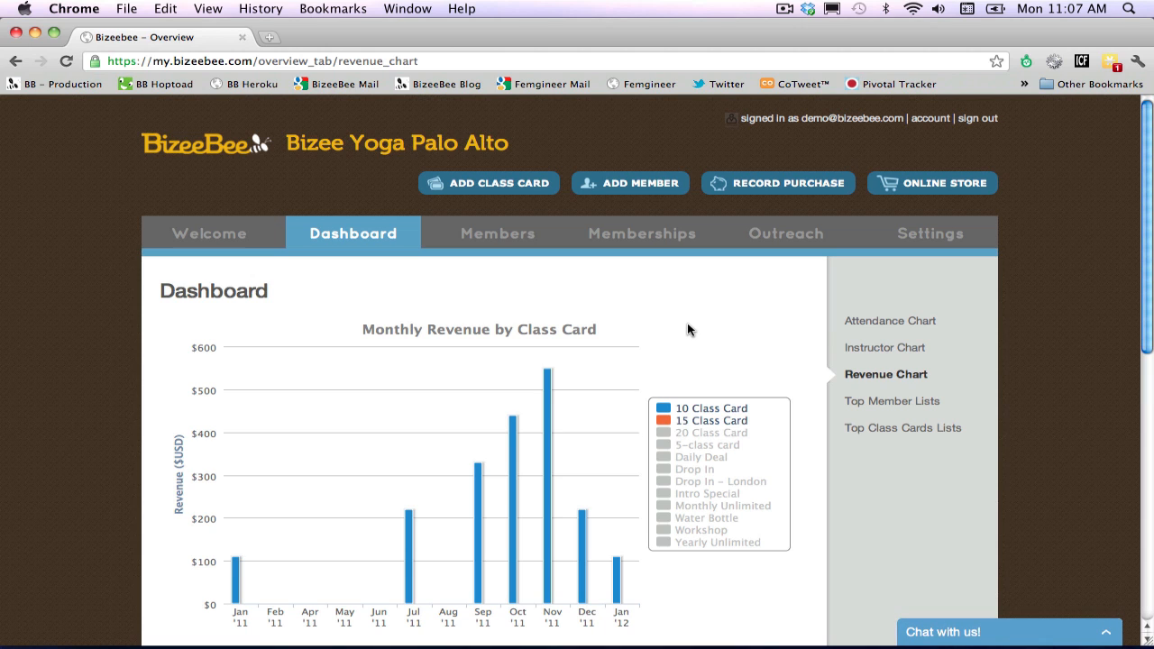
{"action": "left_click", "coordinate": [691, 433]}
{"action": "left_click", "coordinate": [689, 447]}
{"action": "left_click", "coordinate": [689, 458]}
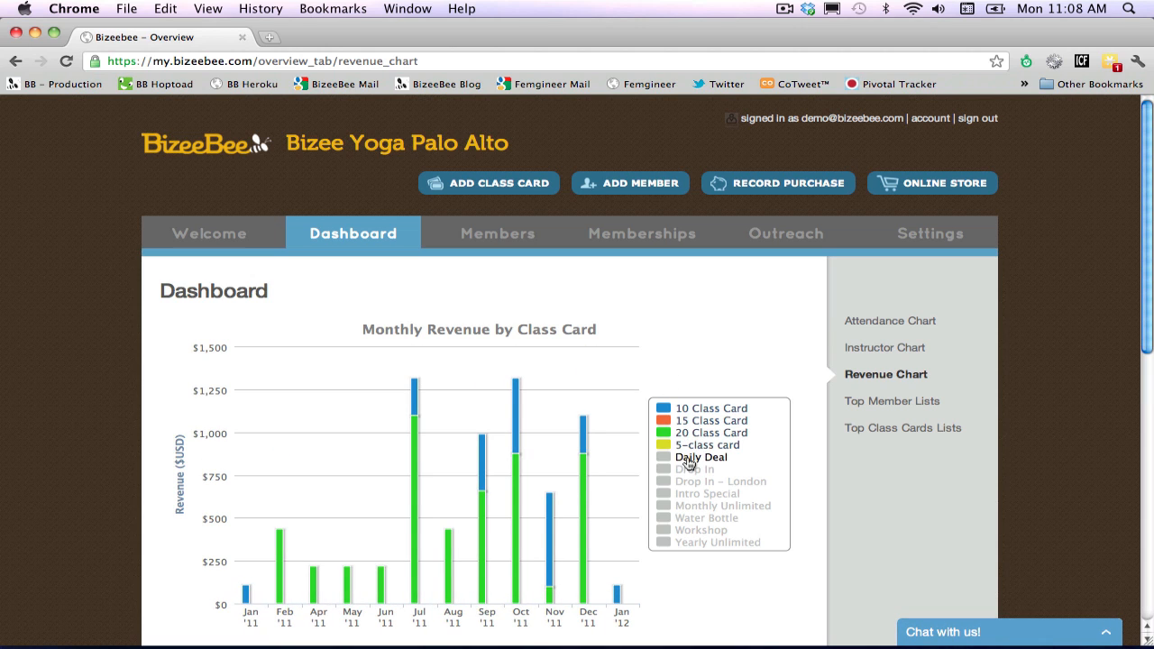
{"action": "left_click", "coordinate": [689, 470]}
{"action": "left_click", "coordinate": [690, 481]}
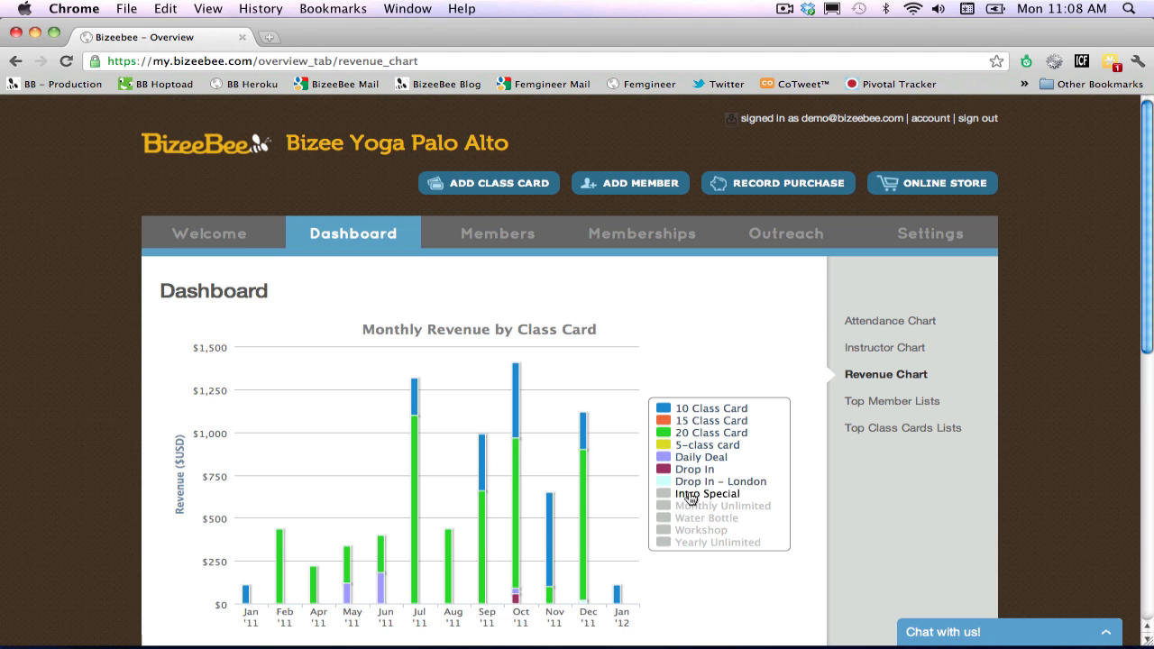
{"action": "left_click", "coordinate": [690, 495]}
{"action": "left_click", "coordinate": [690, 506]}
{"action": "left_click", "coordinate": [690, 519]}
{"action": "left_click", "coordinate": [690, 531]}
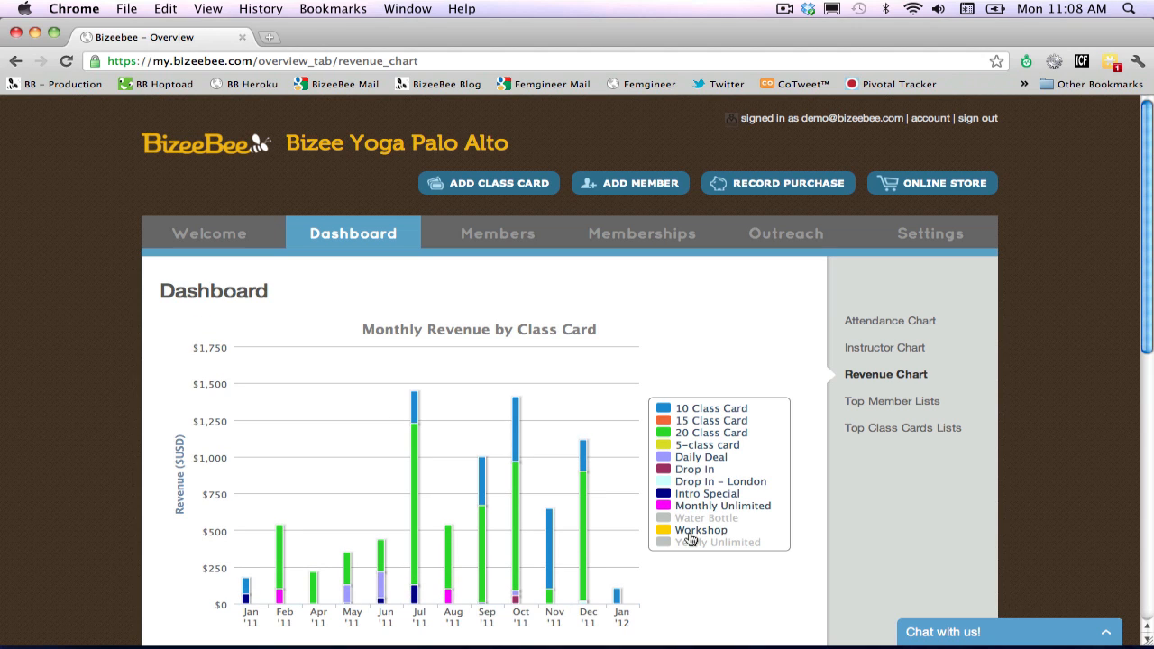
{"action": "left_click", "coordinate": [690, 543]}
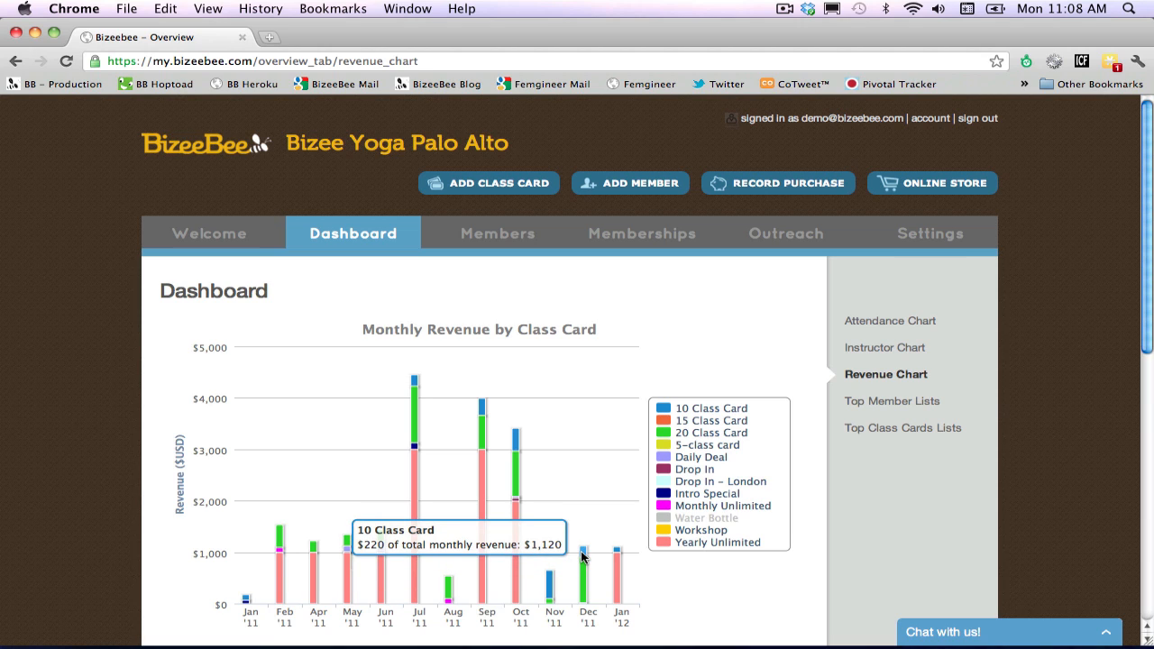
Start a new member from the members list and fill in the member's first name, last name and e-mail address.
{"action": "left_click", "coordinate": [499, 236]}
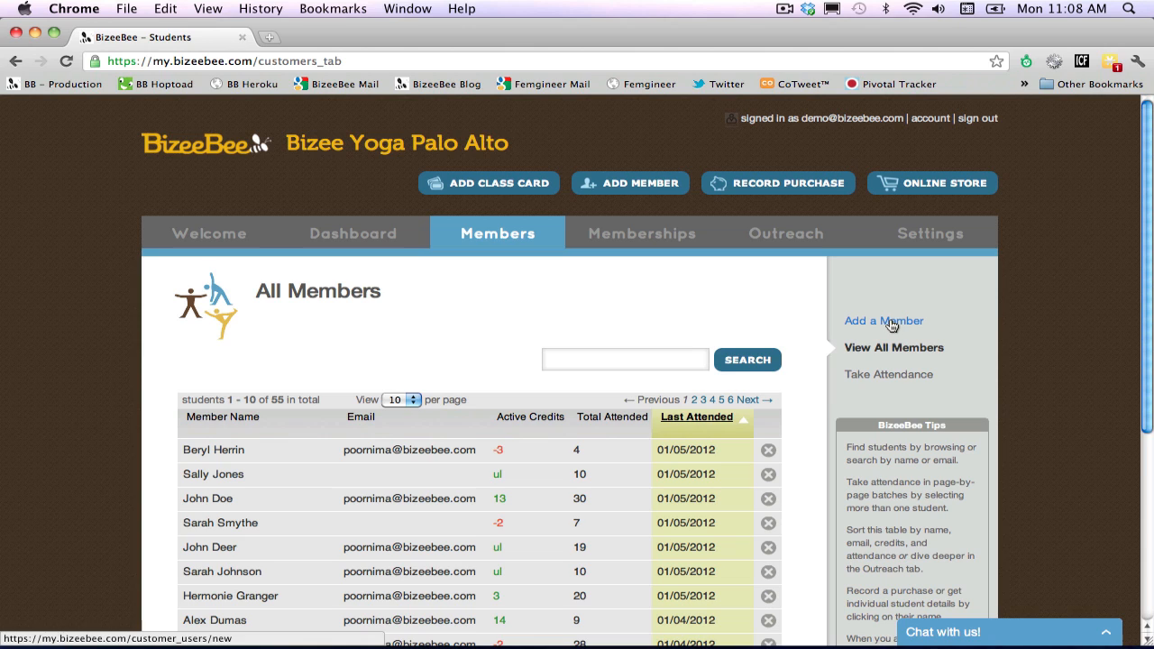
{"action": "left_click", "coordinate": [640, 184]}
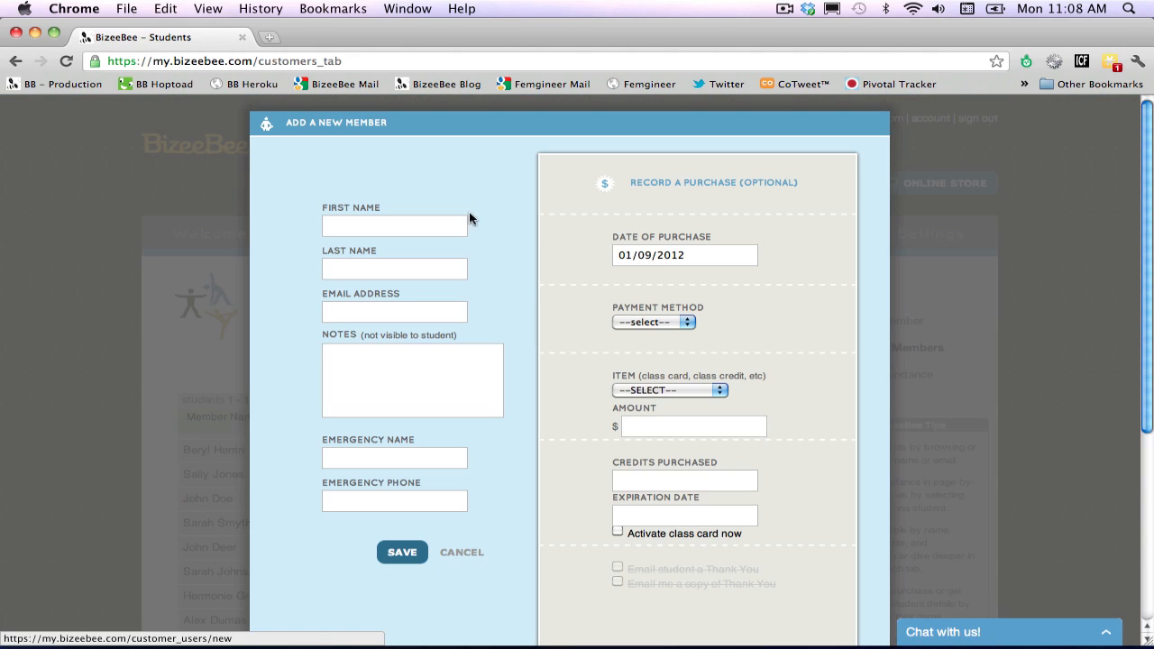
{"action": "left_click", "coordinate": [429, 227]}
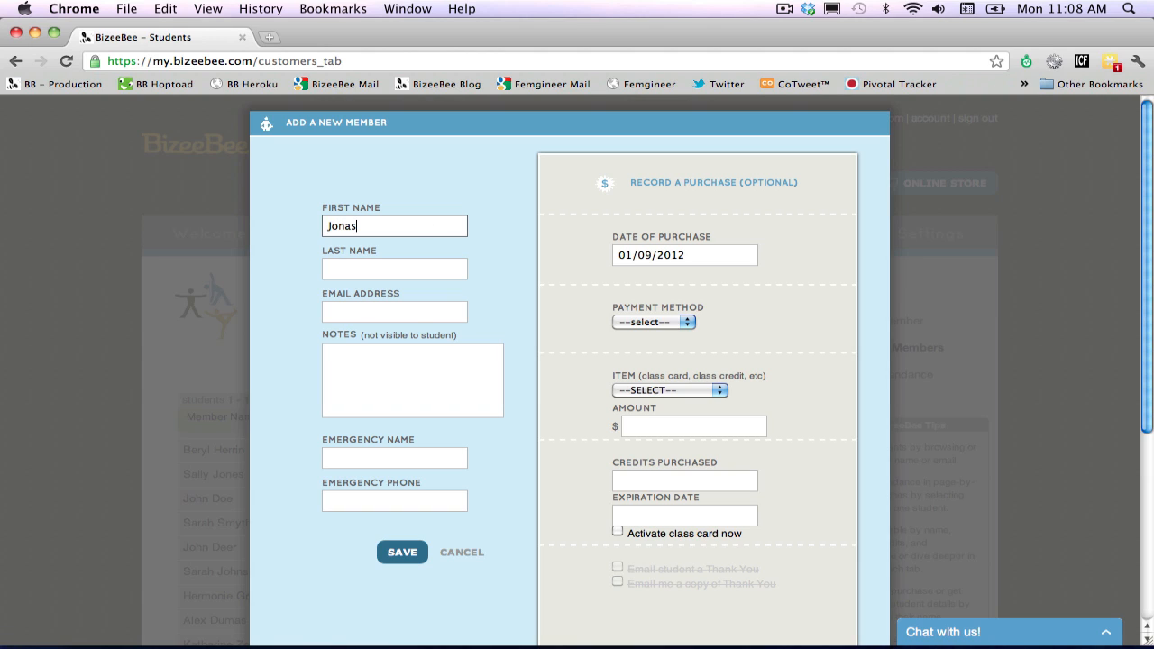
{"action": "key", "text": "Tab"}
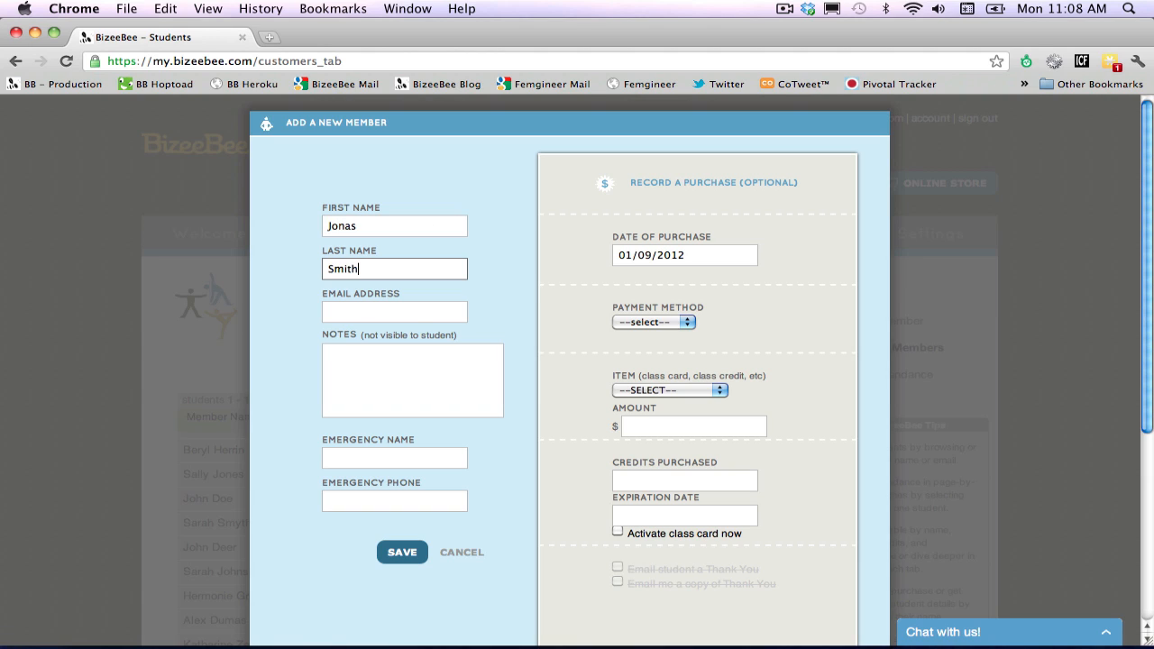
{"action": "left_click", "coordinate": [401, 317]}
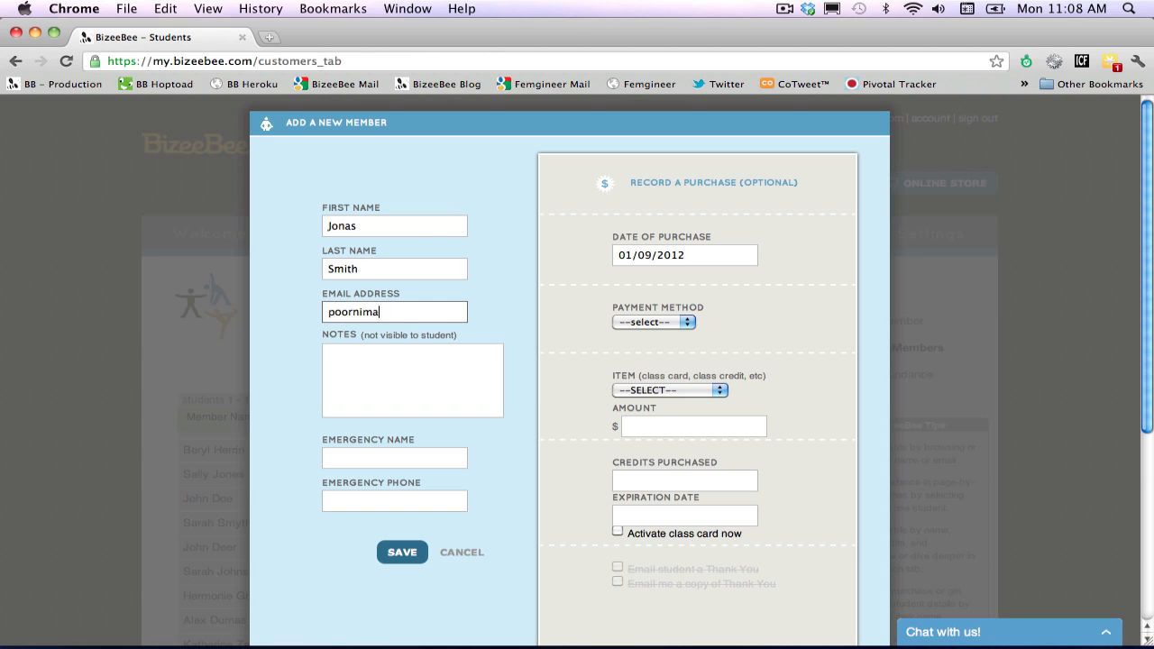
Record a Credit Card purchase of a 10 Class Card, activated now, and save the new member.
{"action": "left_click", "coordinate": [667, 325]}
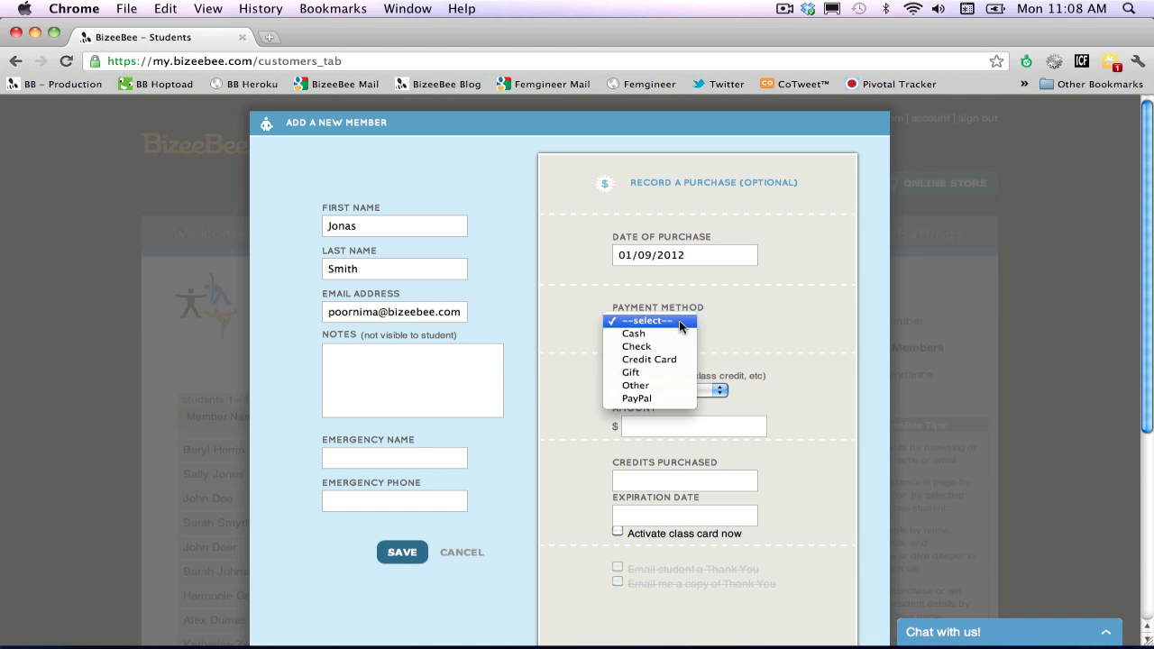
{"action": "left_click", "coordinate": [673, 360]}
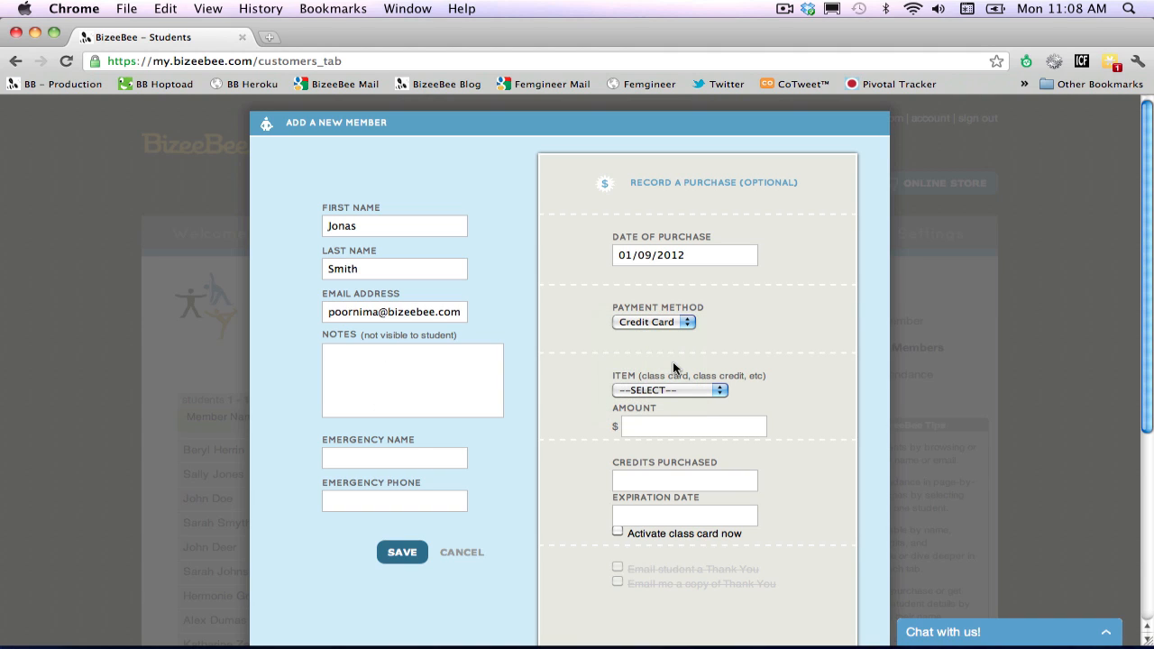
{"action": "left_click", "coordinate": [675, 390]}
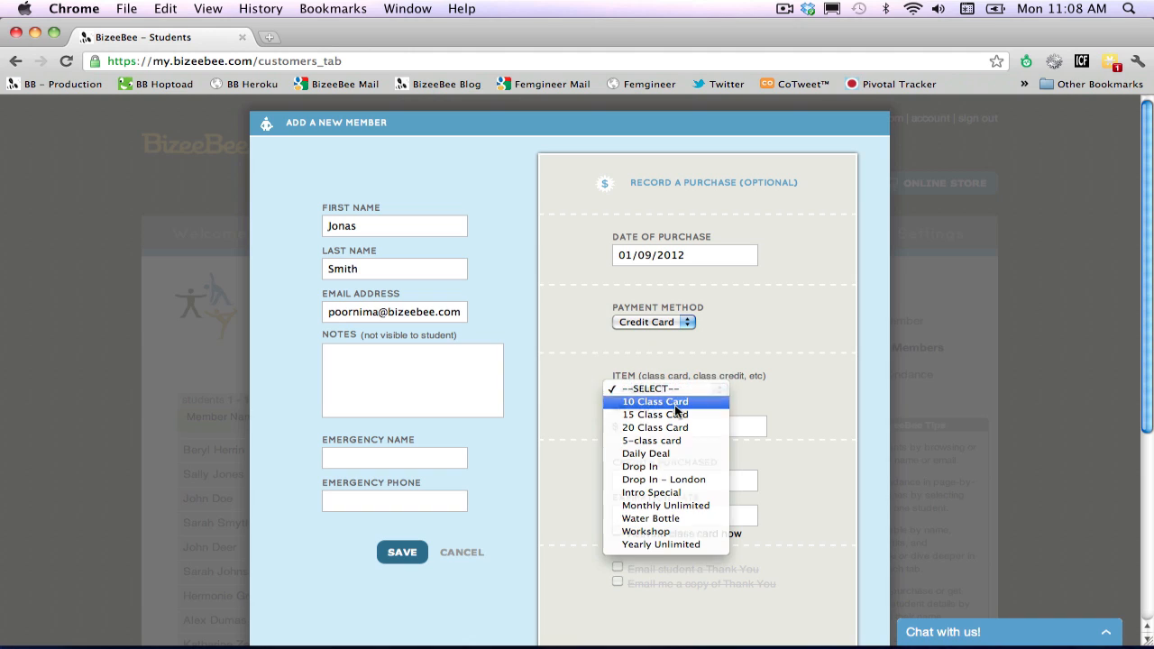
{"action": "left_click", "coordinate": [676, 412]}
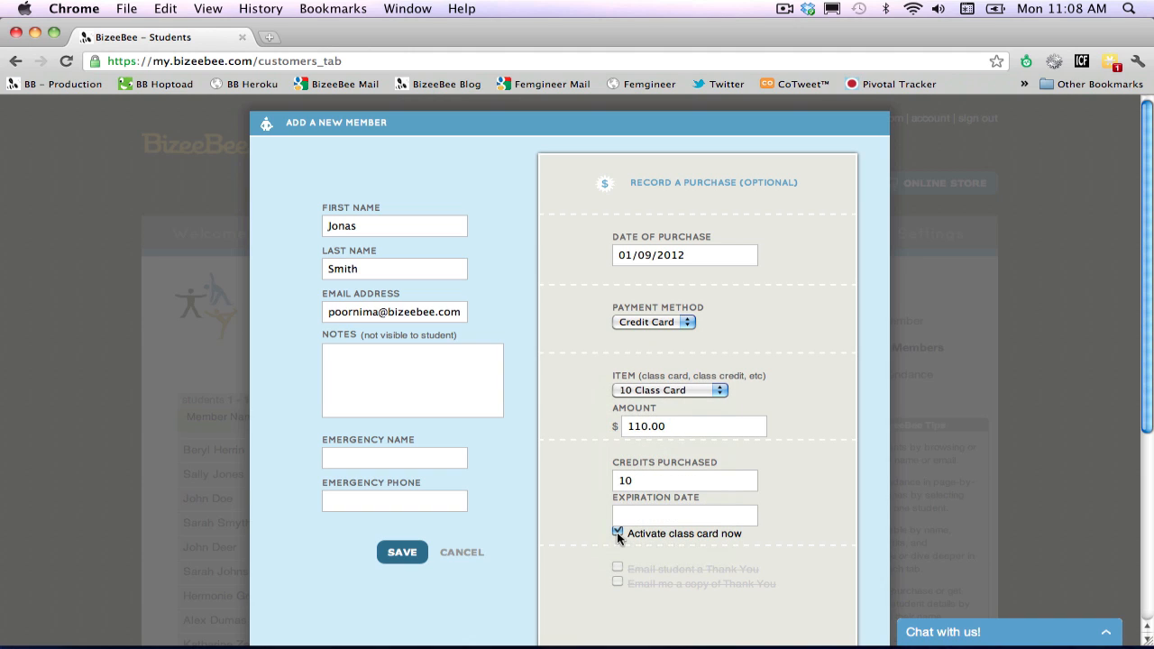
{"action": "left_click", "coordinate": [389, 549]}
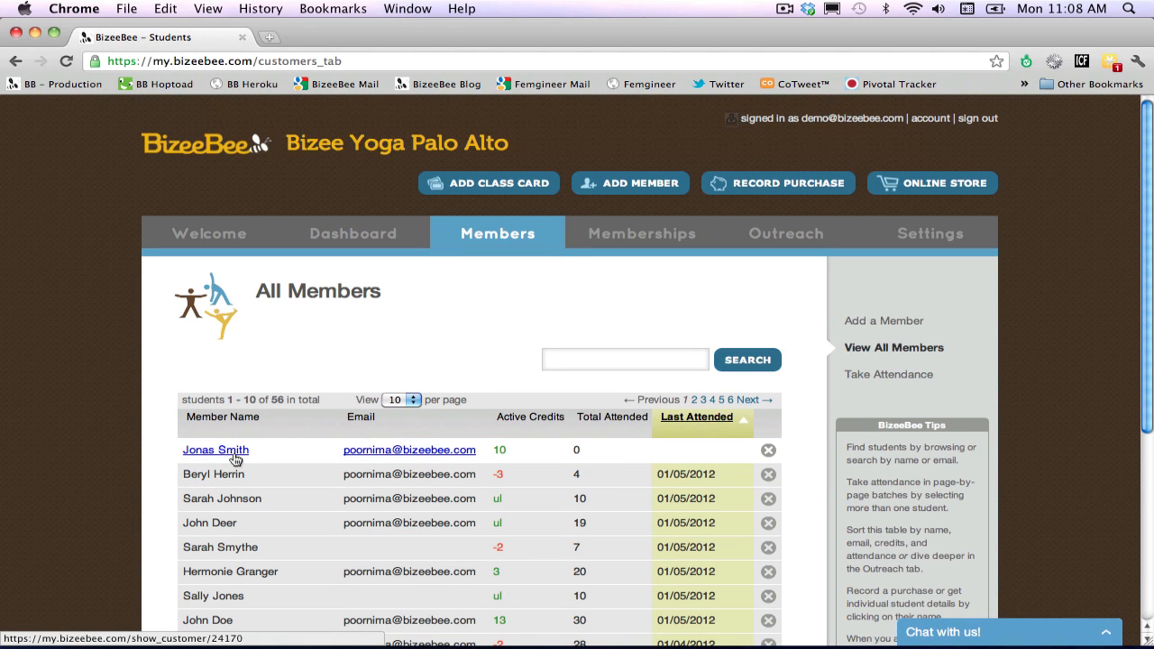
Open the new member's profile and review the contact info, purchased class cards, attendance form and outreach history.
{"action": "left_click", "coordinate": [235, 457]}
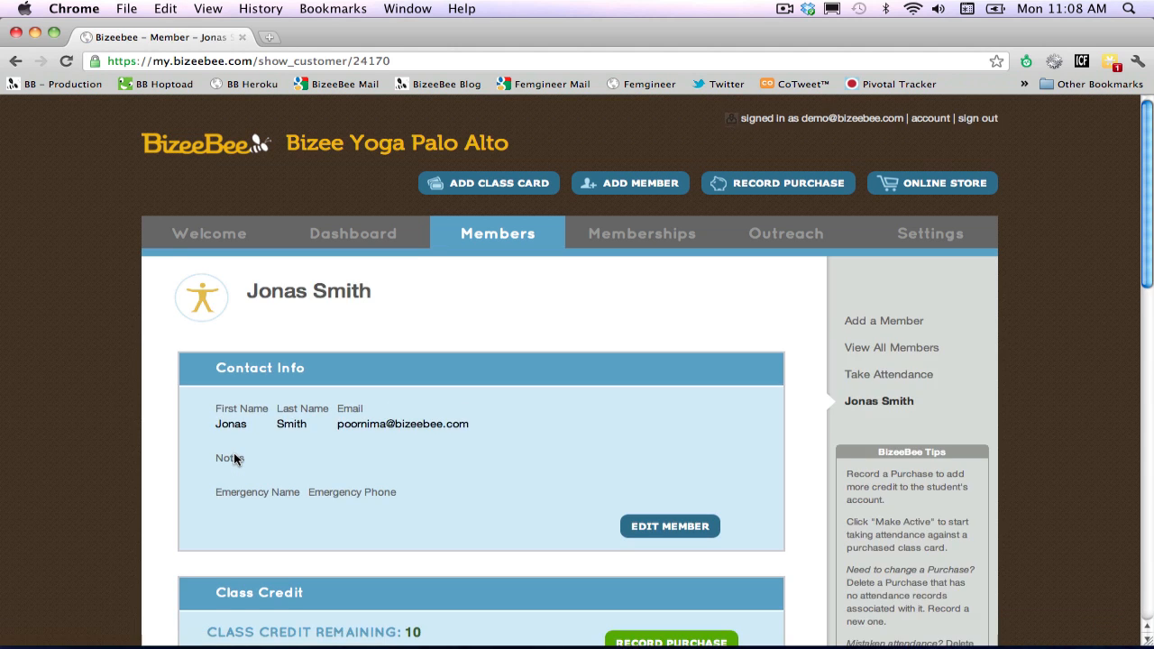
{"action": "scroll", "coordinate": [234, 460], "scroll_direction": "down", "scroll_amount": 2}
{"action": "scroll", "coordinate": [234, 460], "scroll_direction": "down", "scroll_amount": 4}
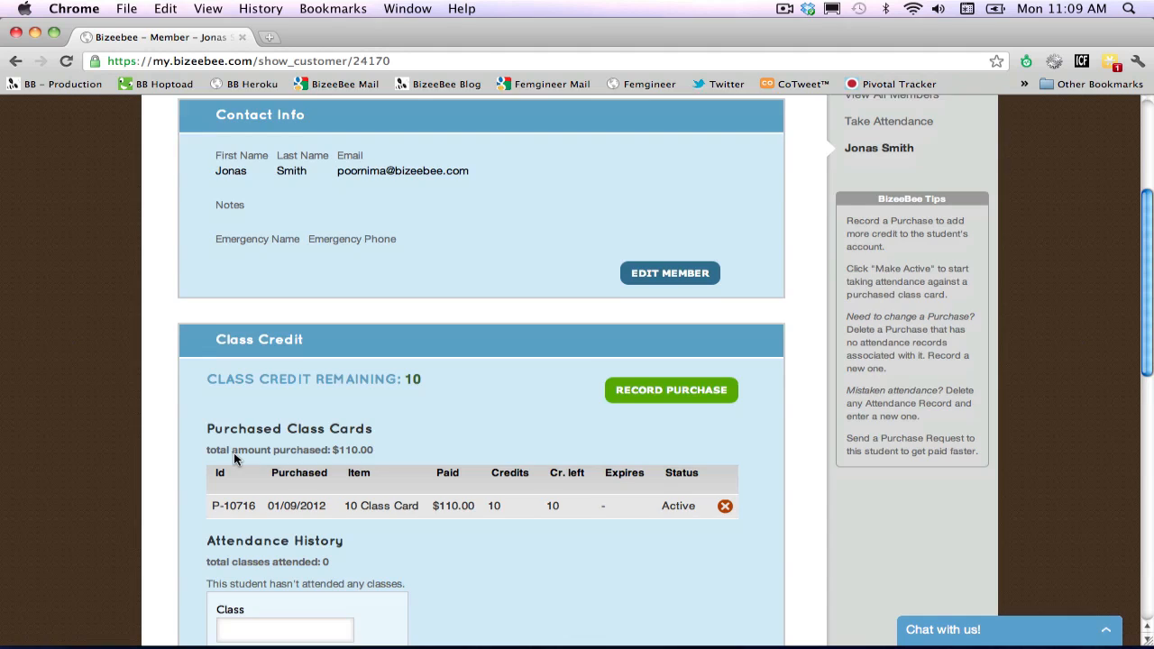
{"action": "scroll", "coordinate": [233, 459], "scroll_direction": "down", "scroll_amount": 2}
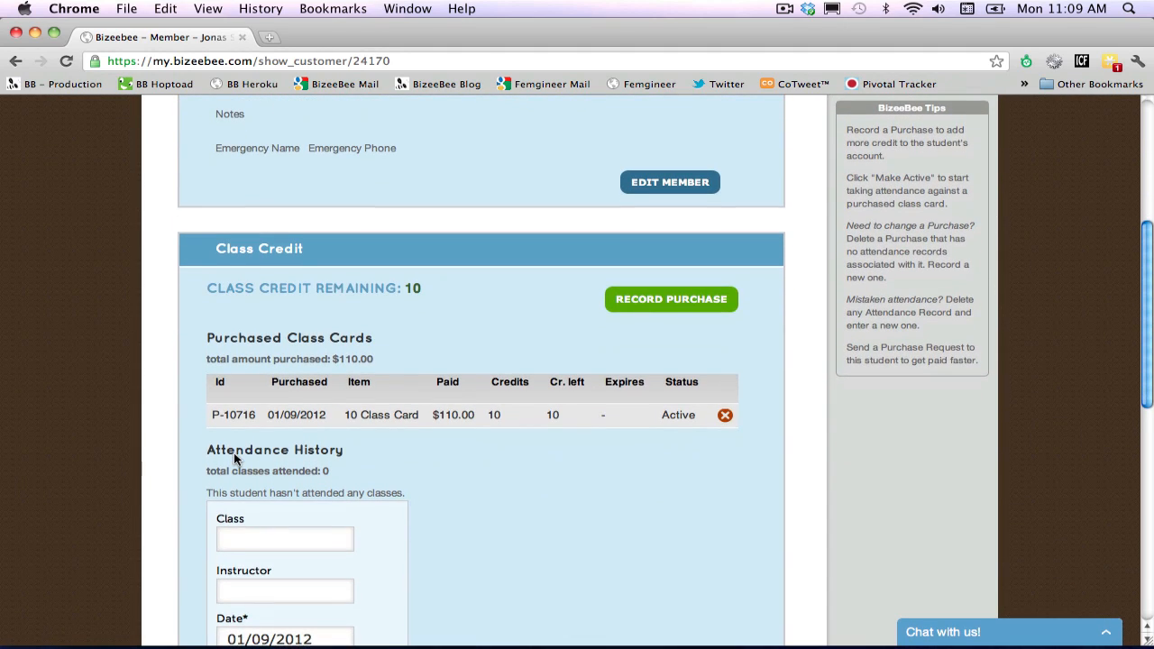
{"action": "scroll", "coordinate": [233, 457], "scroll_direction": "down", "scroll_amount": 1}
{"action": "scroll", "coordinate": [234, 460], "scroll_direction": "down", "scroll_amount": 4}
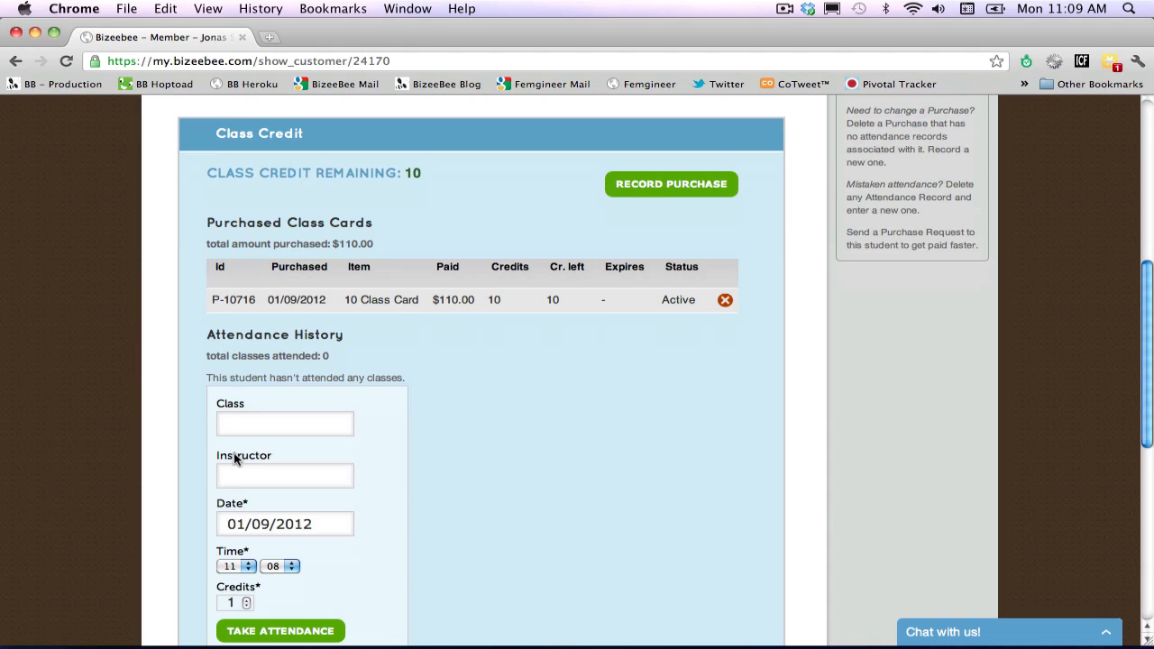
{"action": "scroll", "coordinate": [233, 458], "scroll_direction": "down", "scroll_amount": 5}
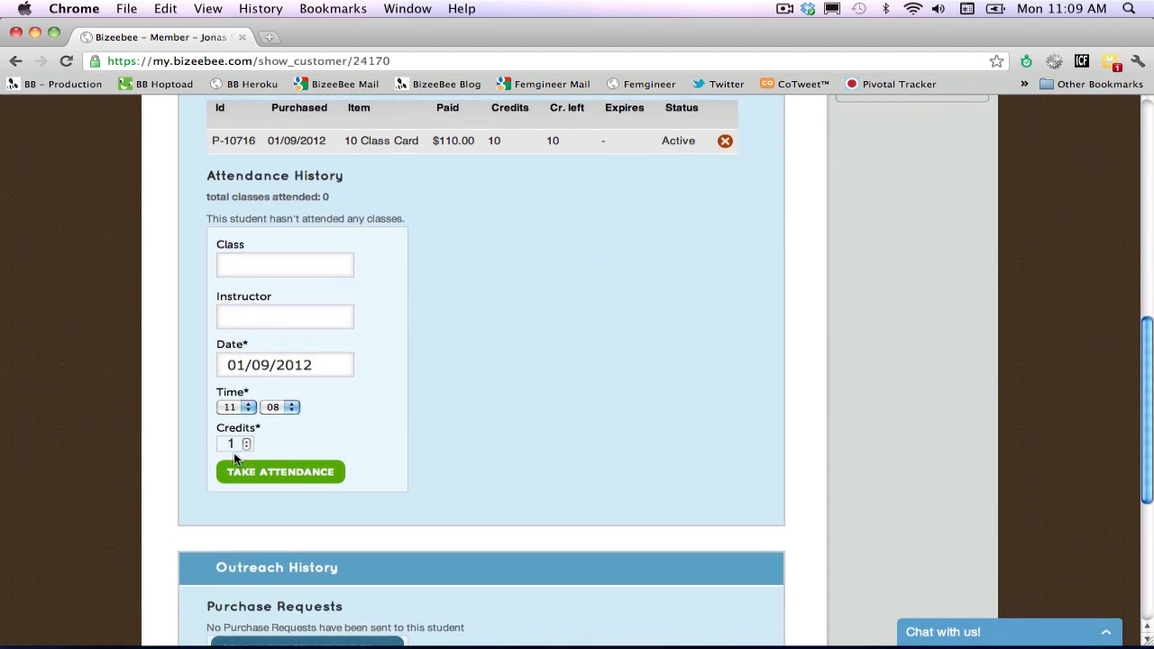
{"action": "scroll", "coordinate": [234, 460], "scroll_direction": "down", "scroll_amount": 1}
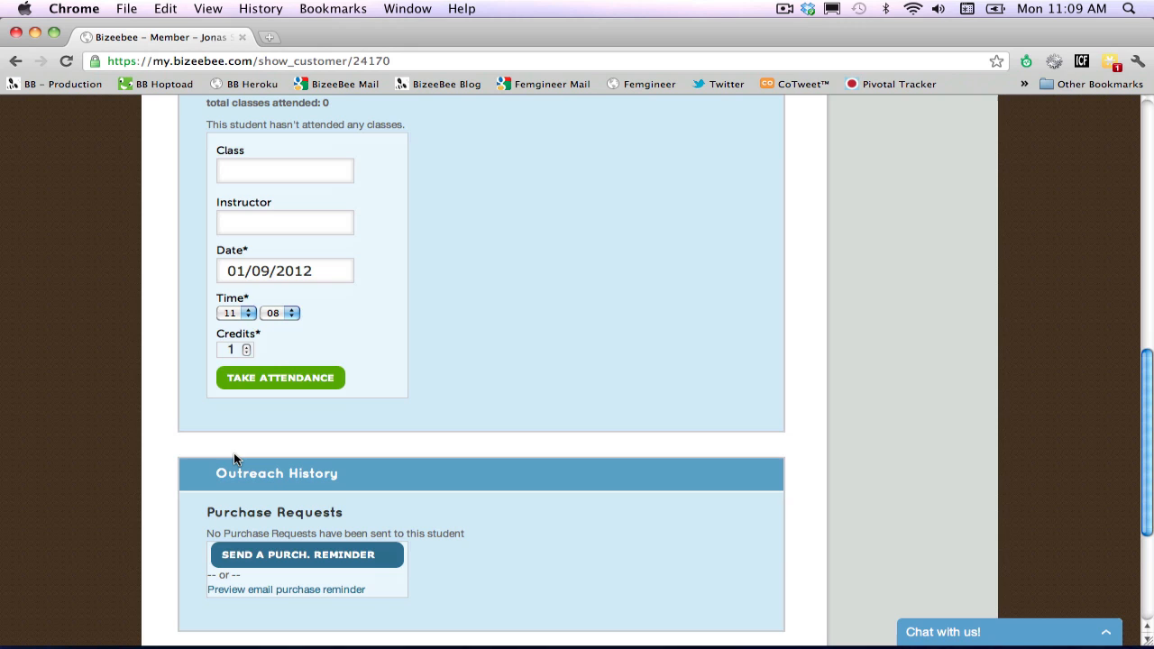
Preview the email purchase reminder, open its online store link in a new tab and select Monthly Unlimited there.
{"action": "left_click", "coordinate": [272, 592]}
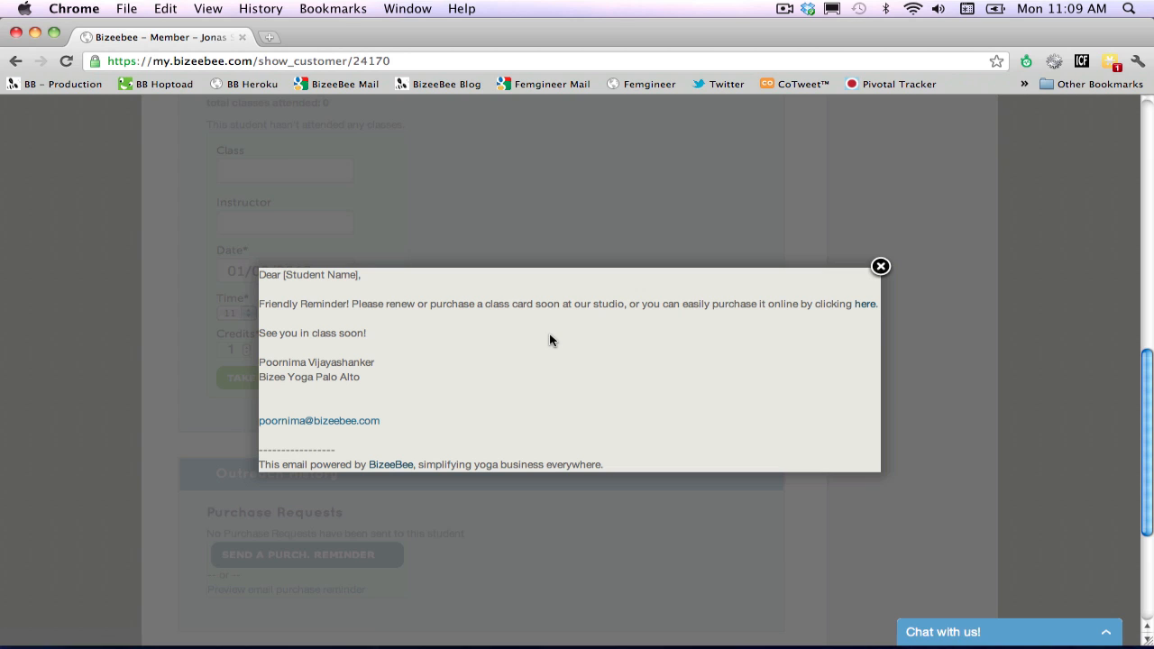
{"action": "right_click", "coordinate": [863, 309]}
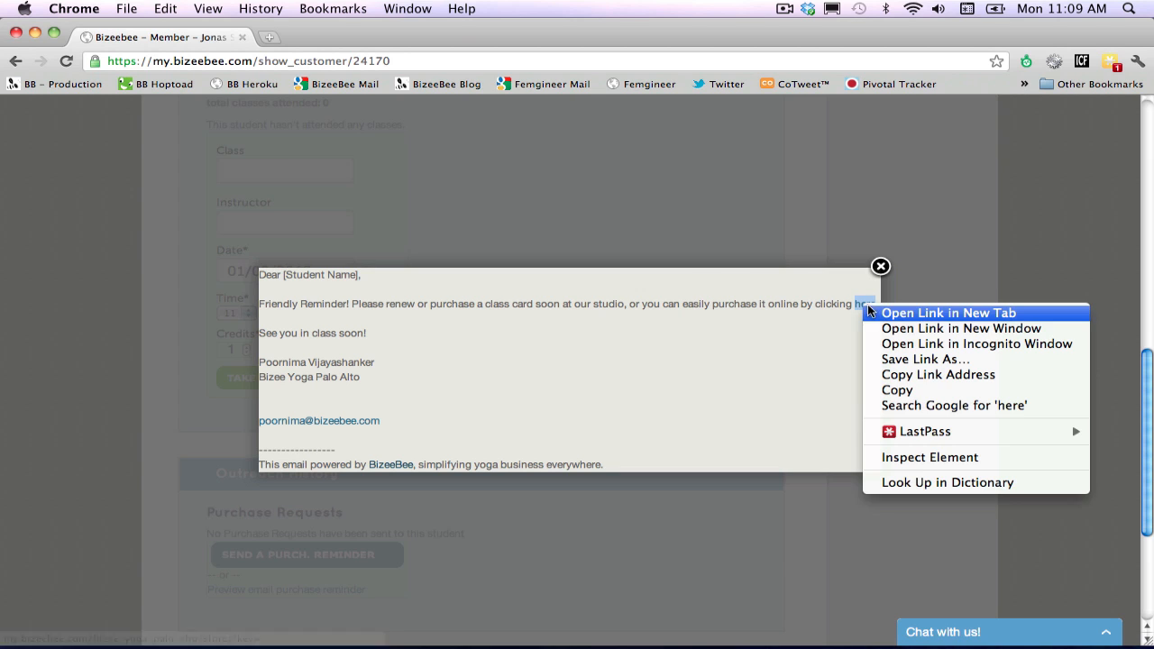
{"action": "left_click", "coordinate": [874, 312]}
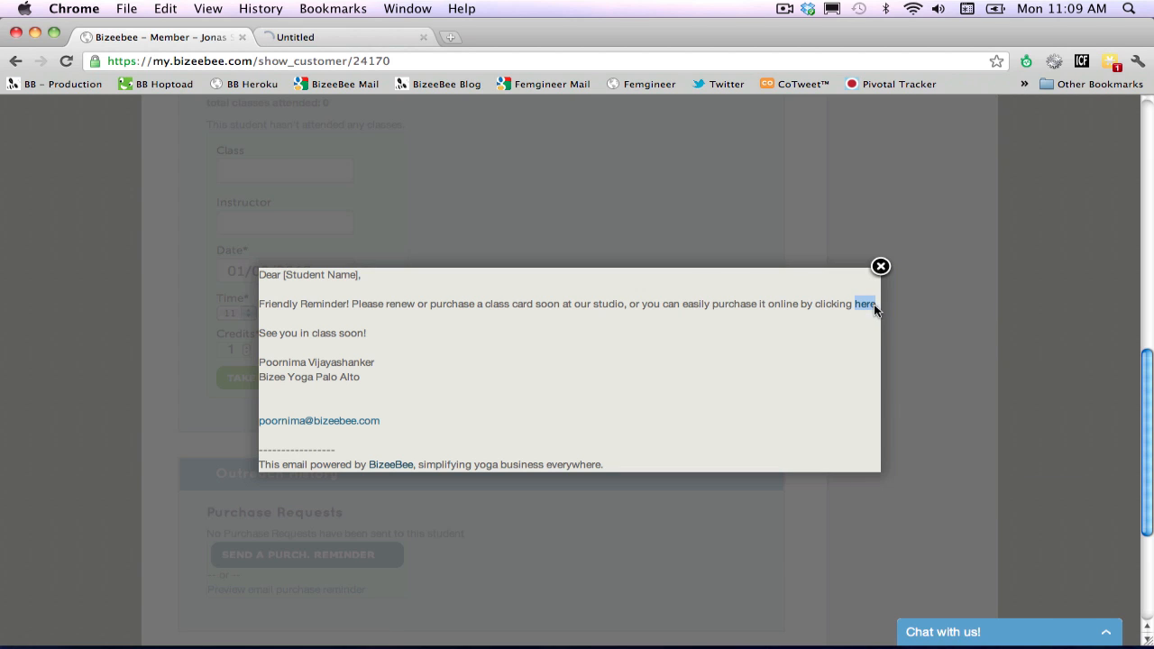
{"action": "left_click", "coordinate": [362, 38]}
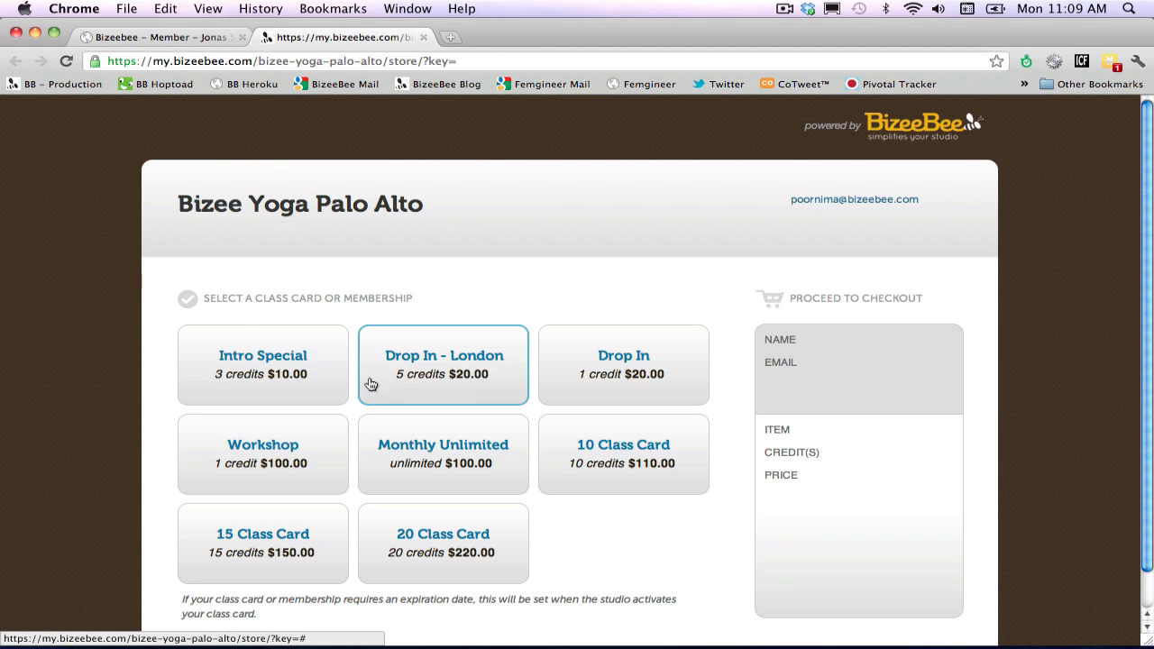
{"action": "left_click", "coordinate": [368, 443]}
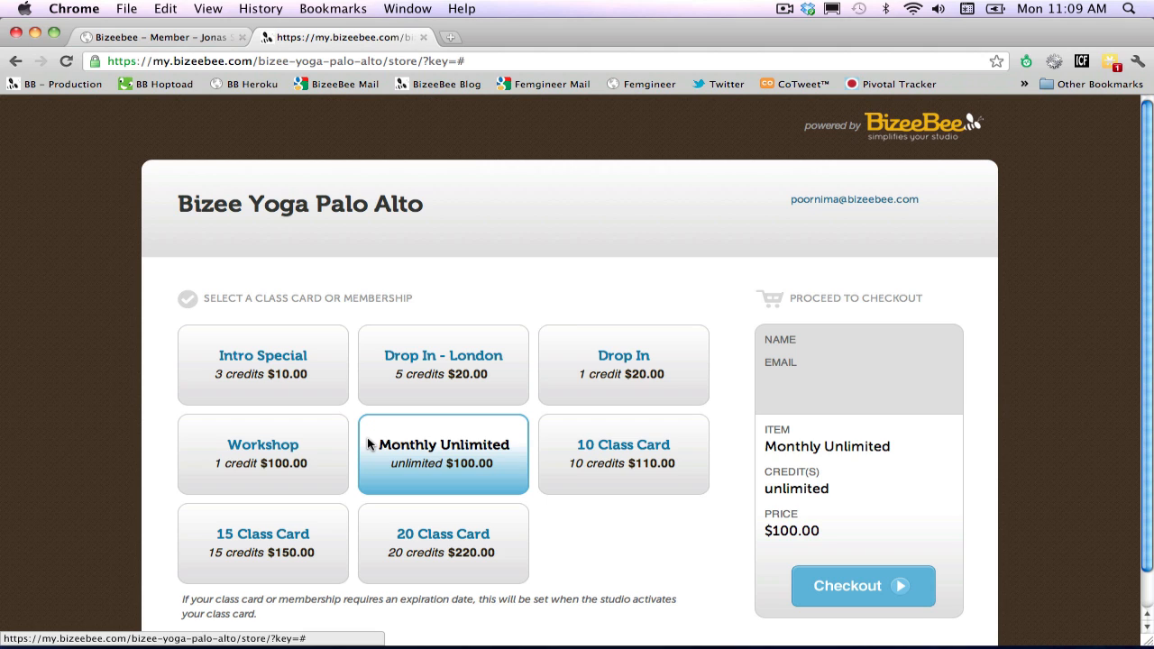
{"action": "left_click", "coordinate": [196, 41]}
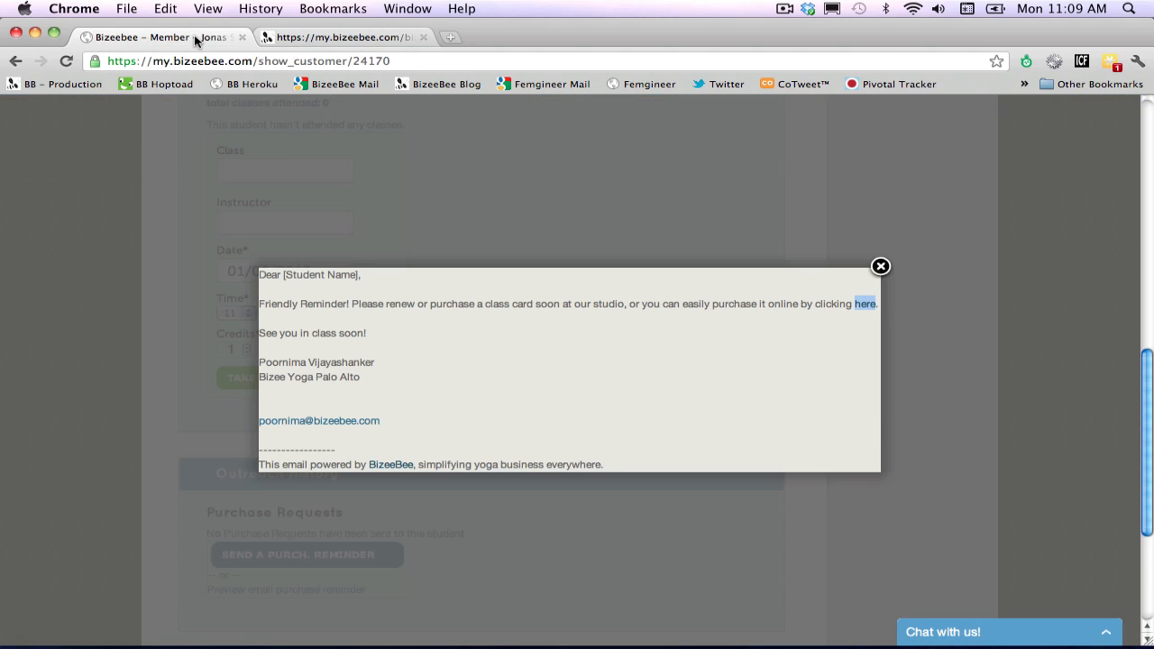
{"action": "left_click", "coordinate": [879, 268]}
Start an attendance record for the Bikram class, choosing its instructor and setting the time to 11:00.
{"action": "scroll", "coordinate": [865, 278], "scroll_direction": "up", "scroll_amount": 5}
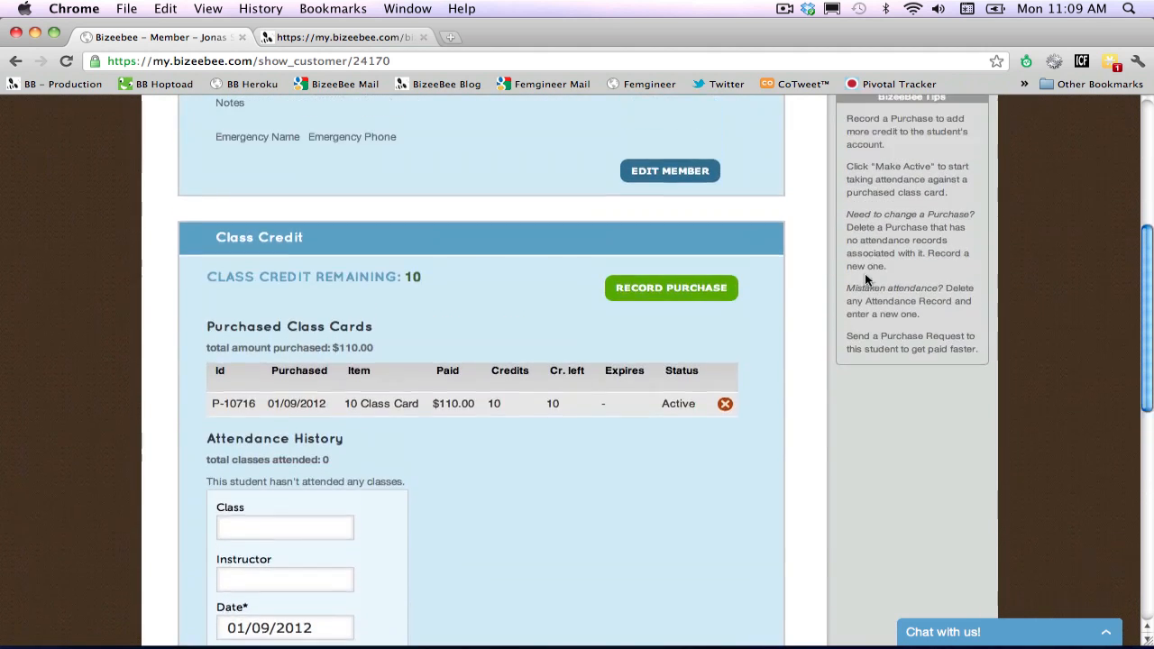
{"action": "scroll", "coordinate": [865, 274], "scroll_direction": "up", "scroll_amount": 5}
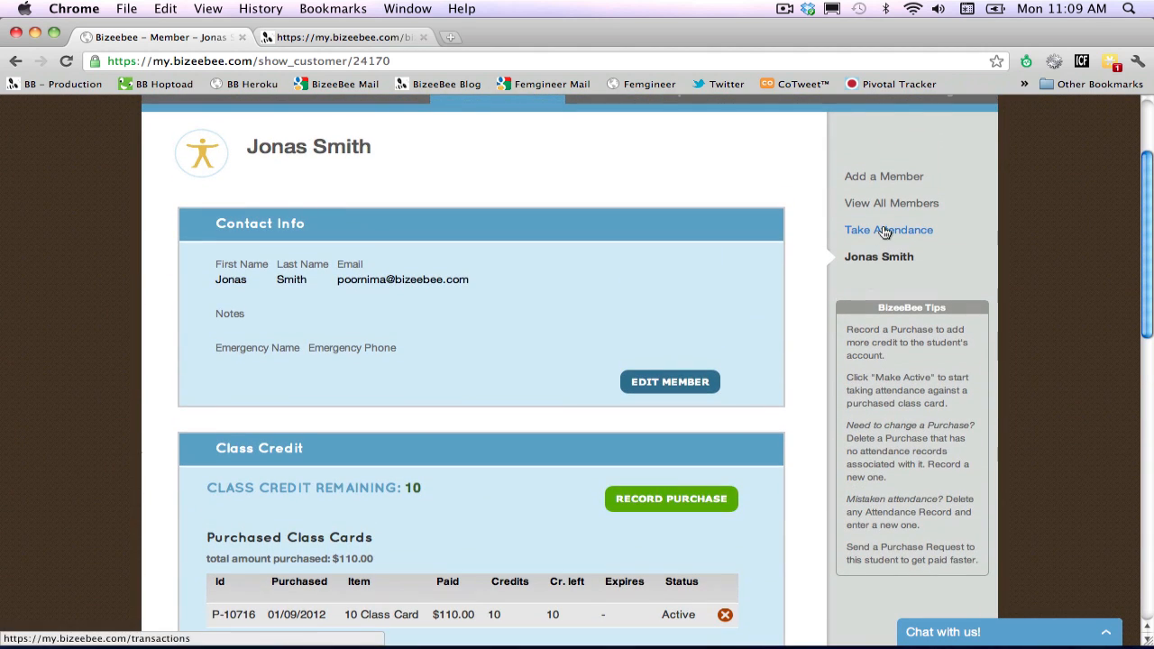
{"action": "left_click", "coordinate": [886, 232]}
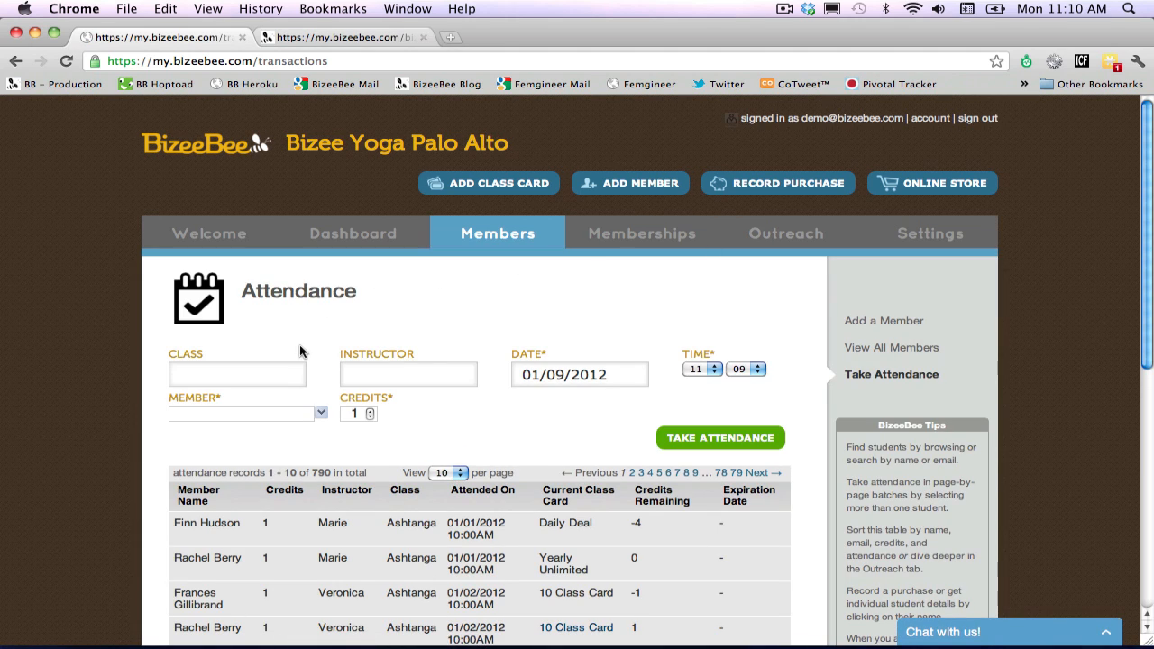
{"action": "left_click", "coordinate": [283, 374]}
{"action": "type", "text": "Bi"}
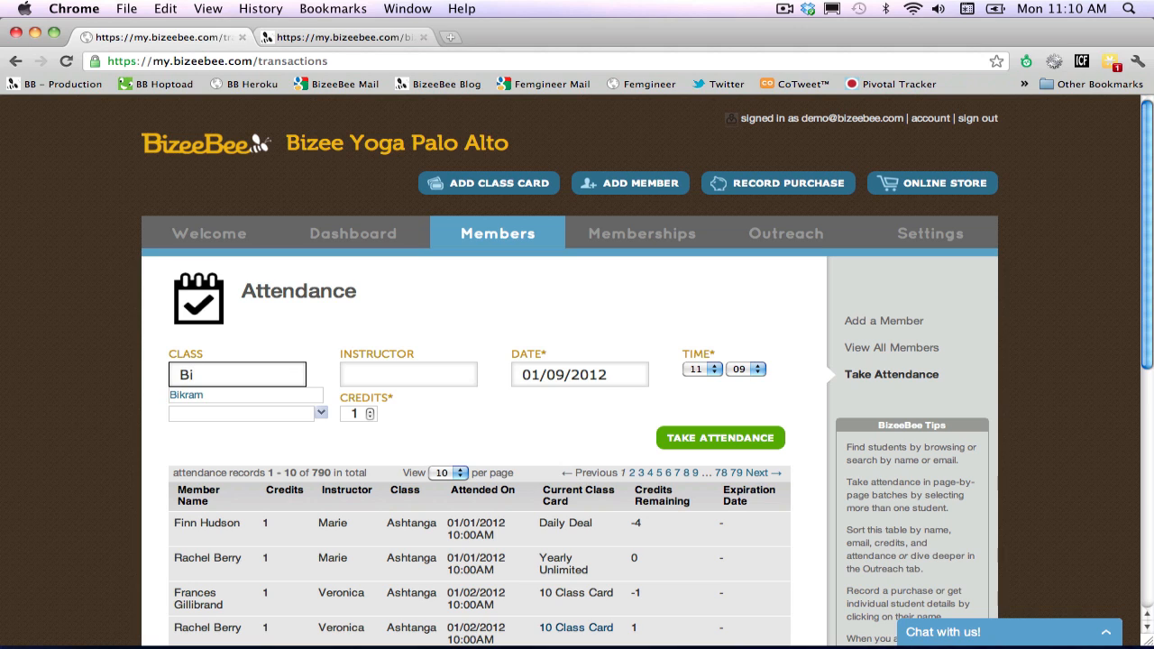
{"action": "left_click", "coordinate": [268, 396]}
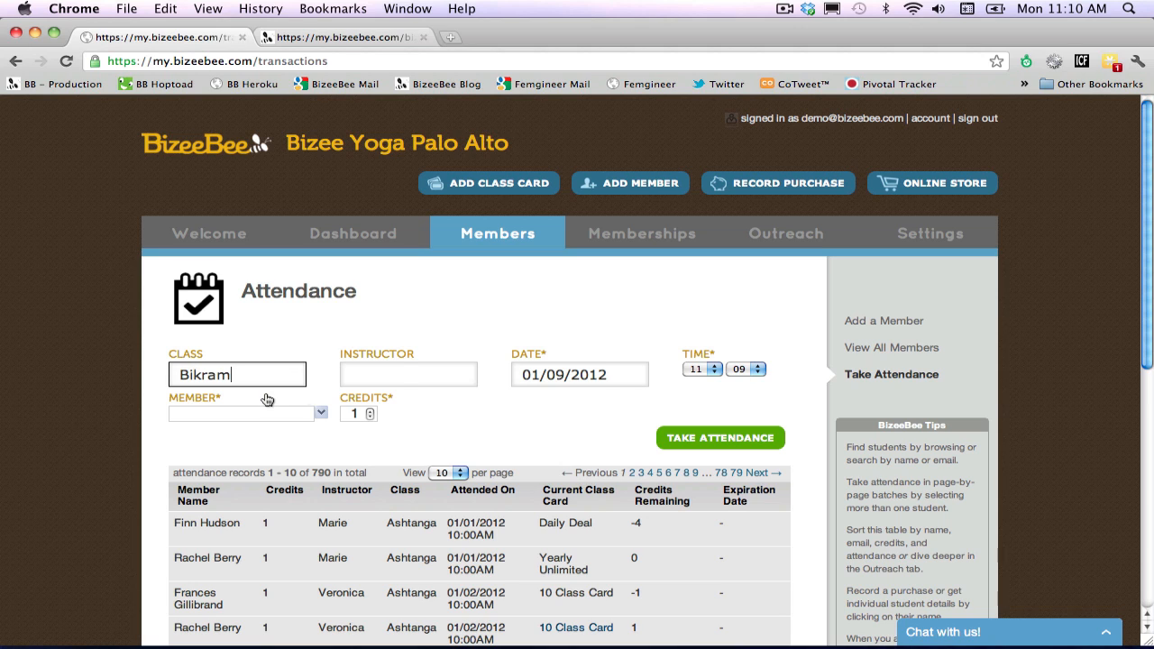
{"action": "left_click", "coordinate": [406, 379]}
{"action": "type", "text": "Ver"}
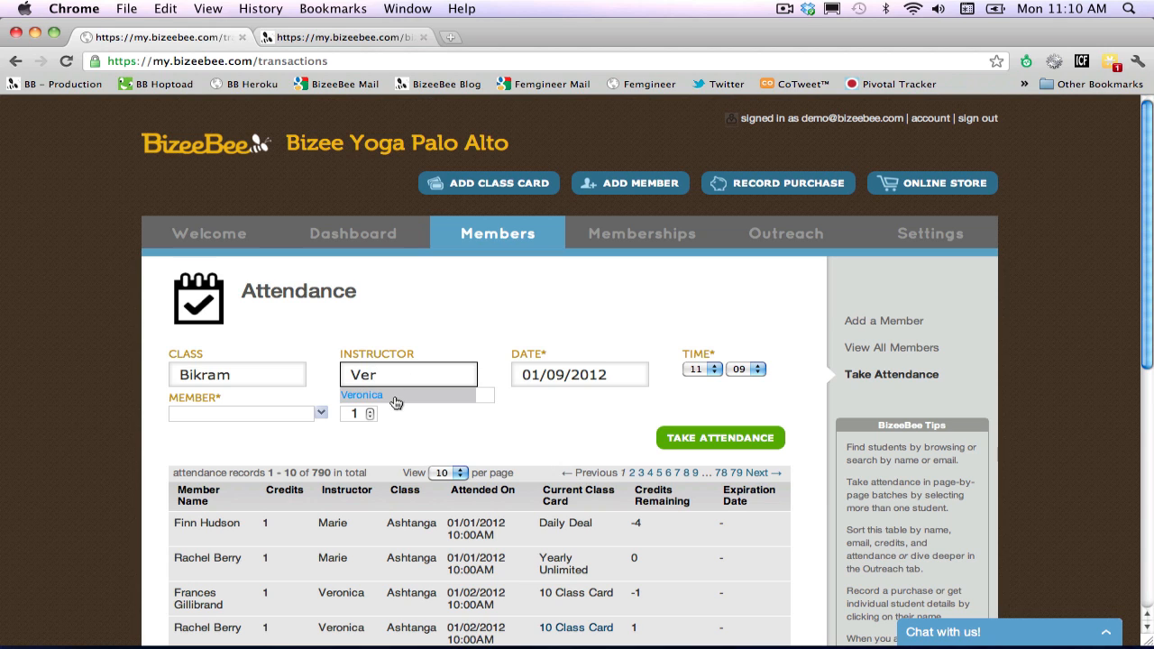
{"action": "left_click", "coordinate": [397, 398]}
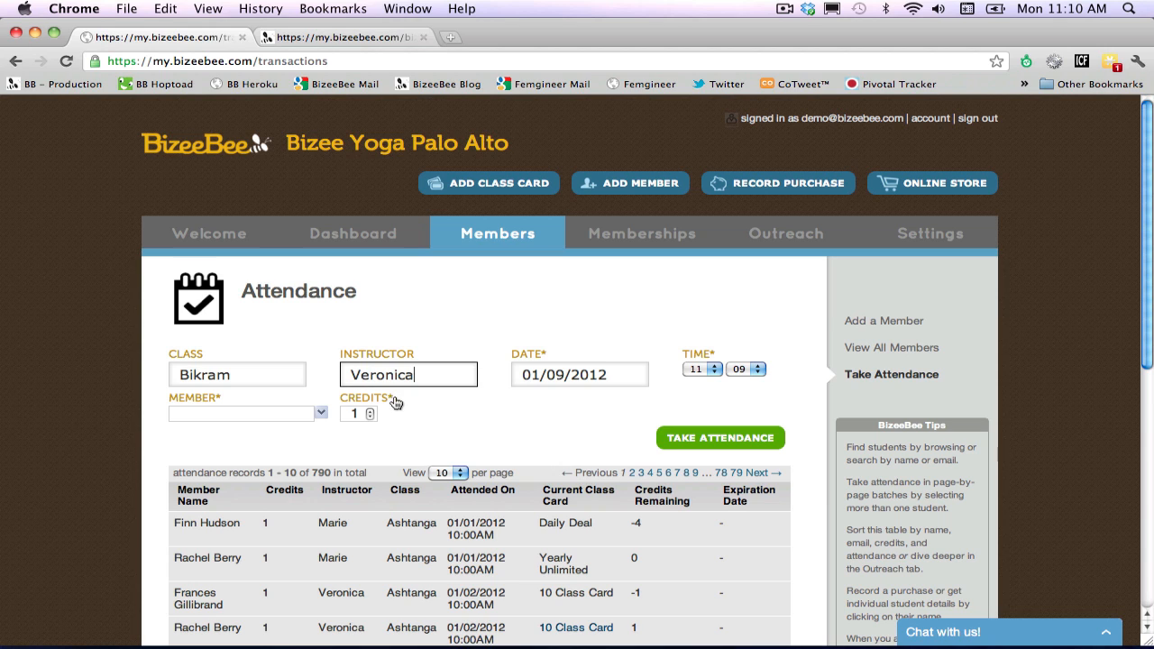
{"action": "left_click", "coordinate": [745, 369]}
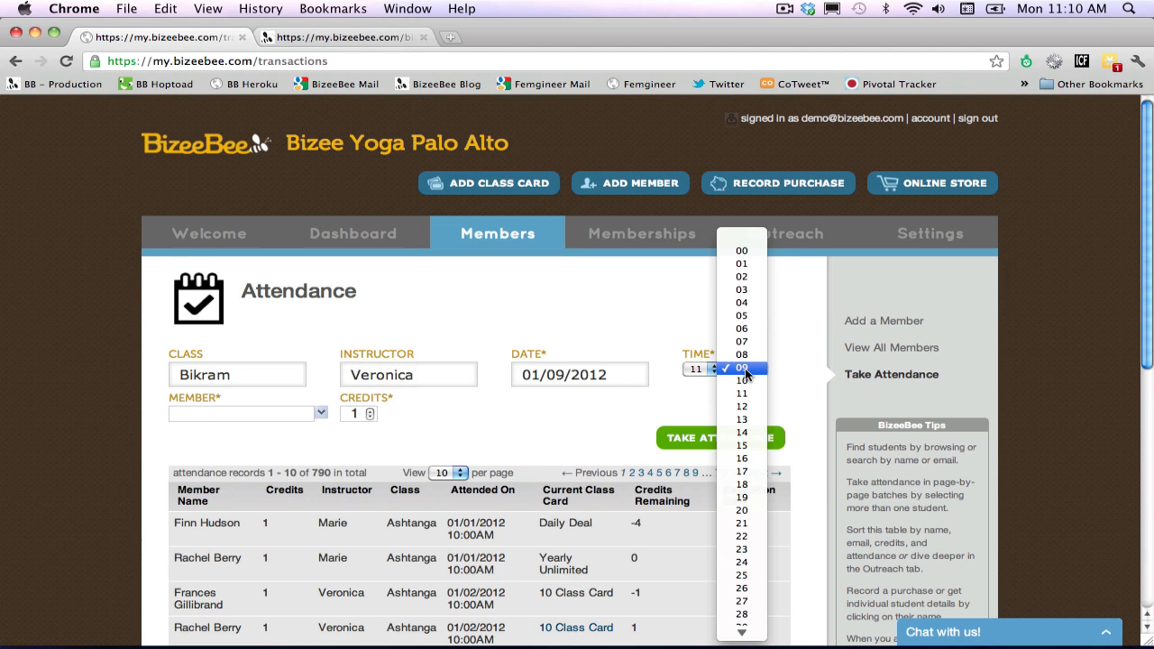
{"action": "left_click", "coordinate": [742, 251]}
Choose the newly added member and record their attendance for the 11:00 Bikram class.
{"action": "left_click", "coordinate": [282, 413]}
{"action": "type", "text": "Jonas"}
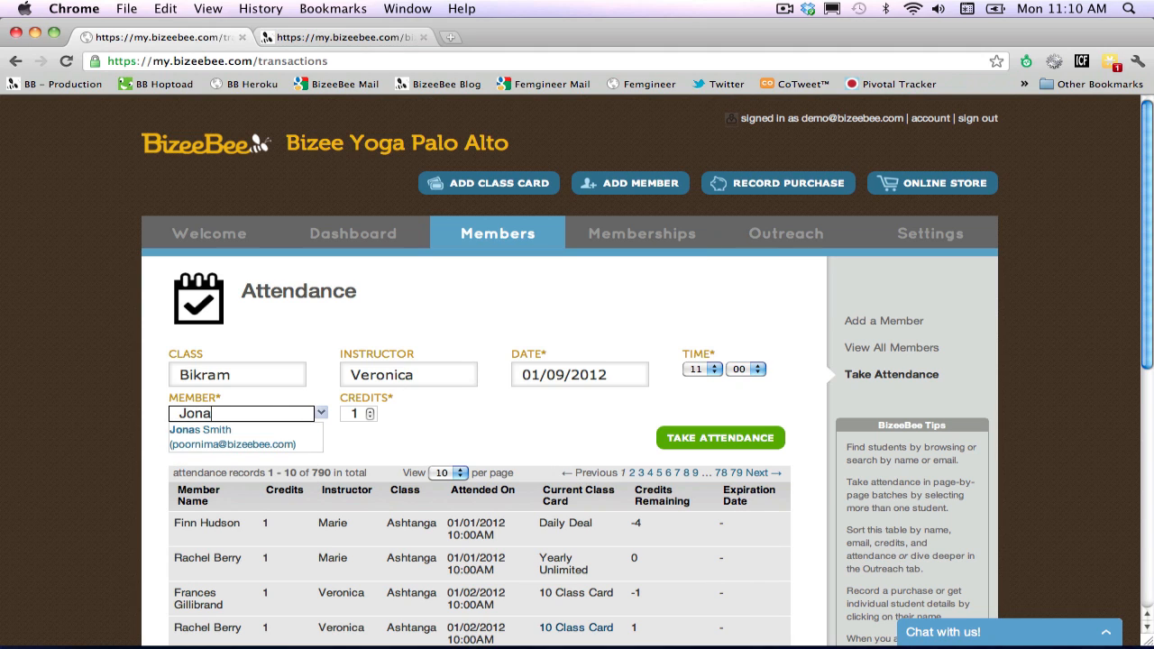
{"action": "left_click", "coordinate": [262, 448]}
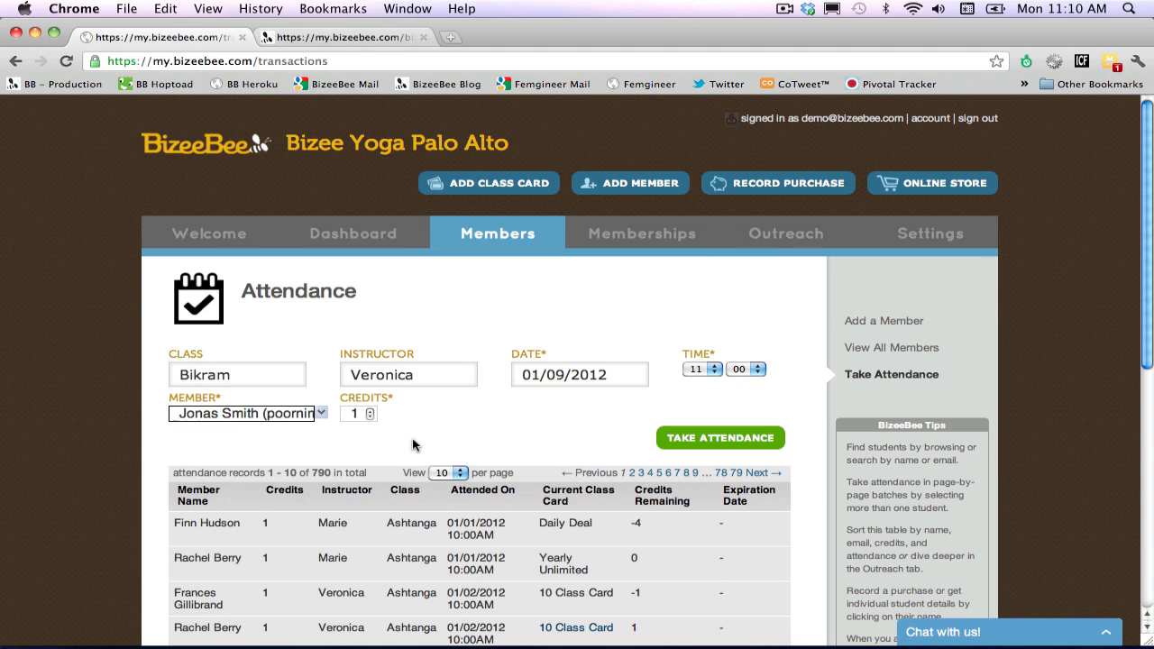
{"action": "left_click", "coordinate": [729, 437]}
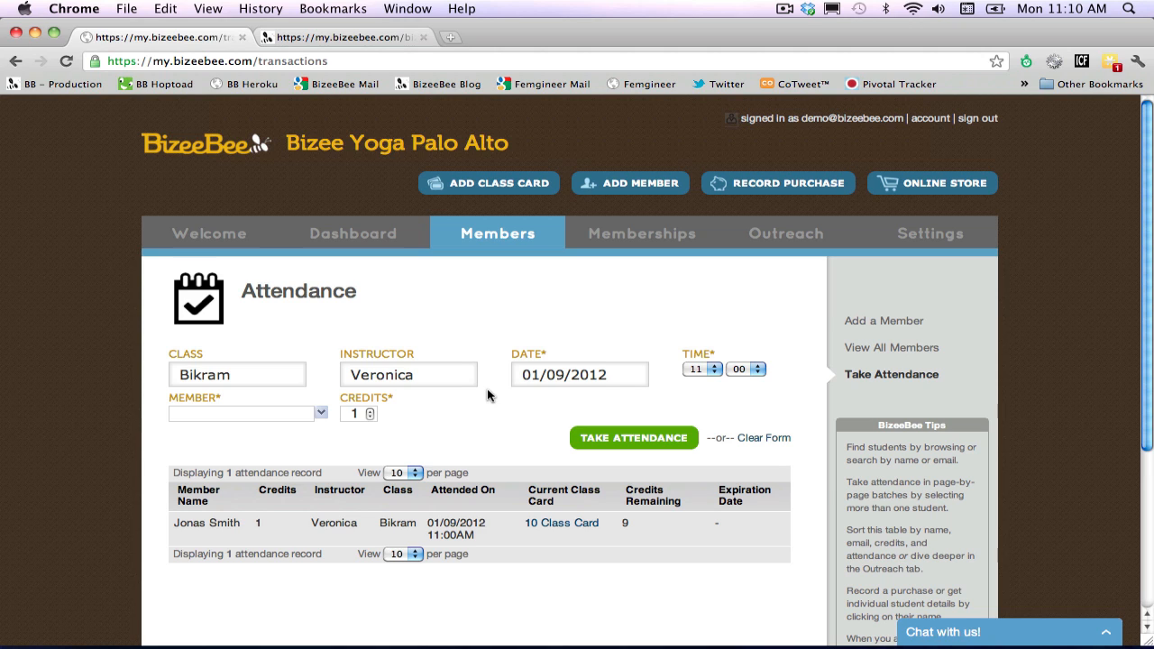
Record attendance in the same Bikram class for a second member, whose first name is Mary.
{"action": "left_click", "coordinate": [258, 413]}
{"action": "type", "text": "Mary"}
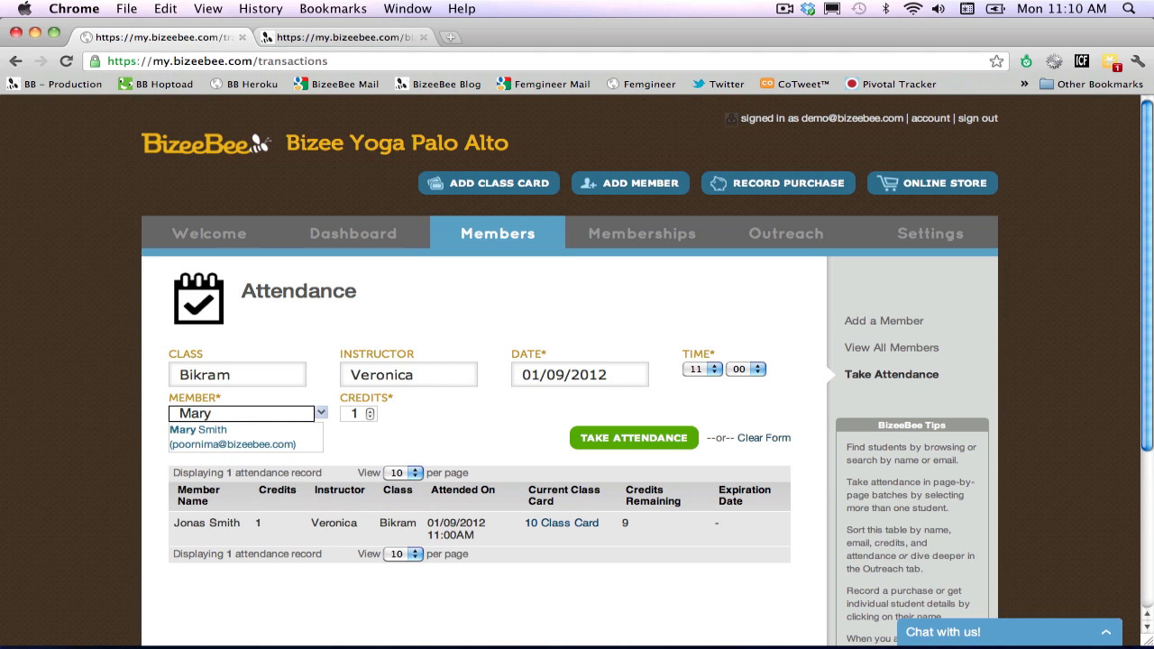
{"action": "left_click", "coordinate": [256, 438]}
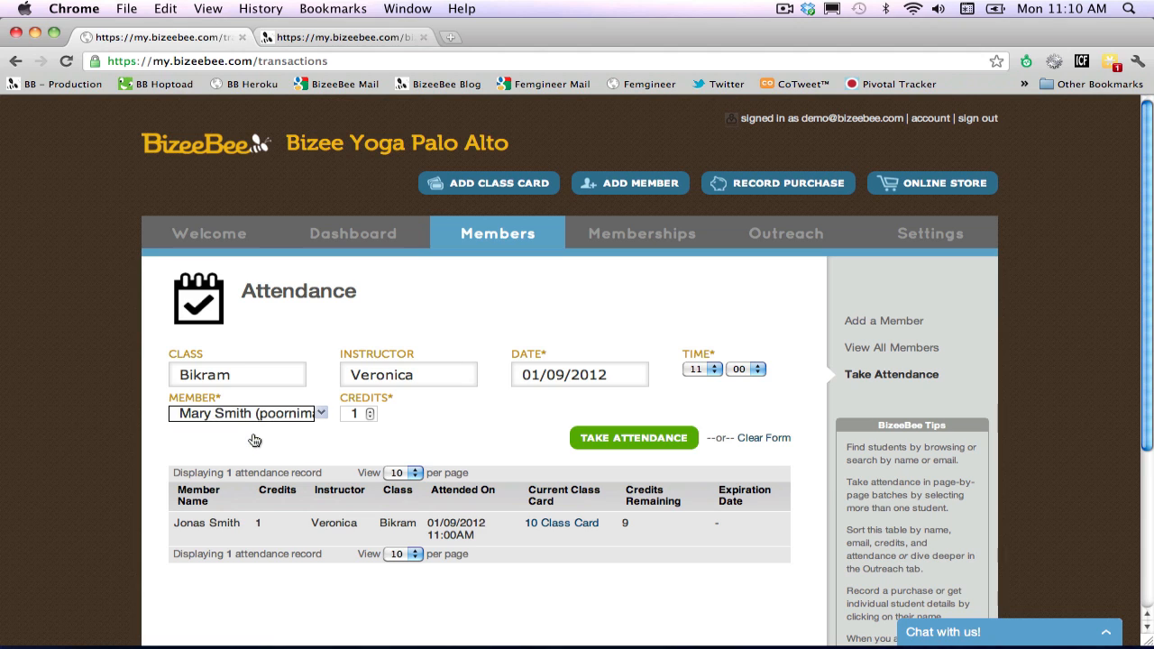
{"action": "left_click", "coordinate": [628, 442]}
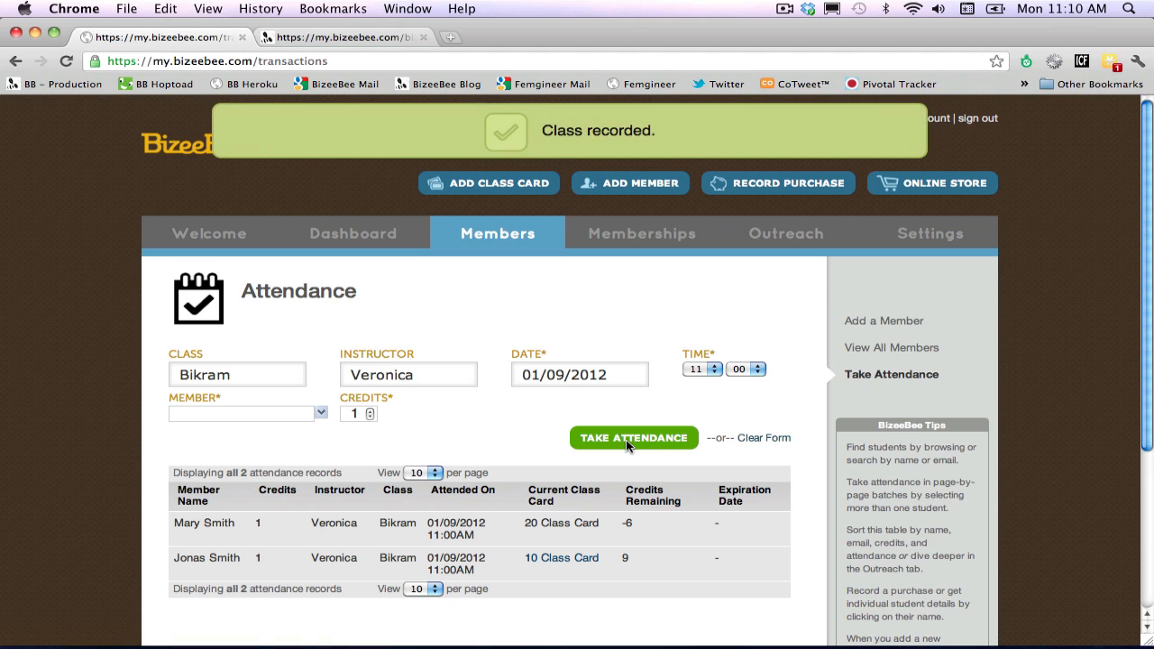
Open the second attendee's profile from the attendance records and review the contact info, class credit and attendance history.
{"action": "scroll", "coordinate": [630, 460], "scroll_direction": "down", "scroll_amount": 1}
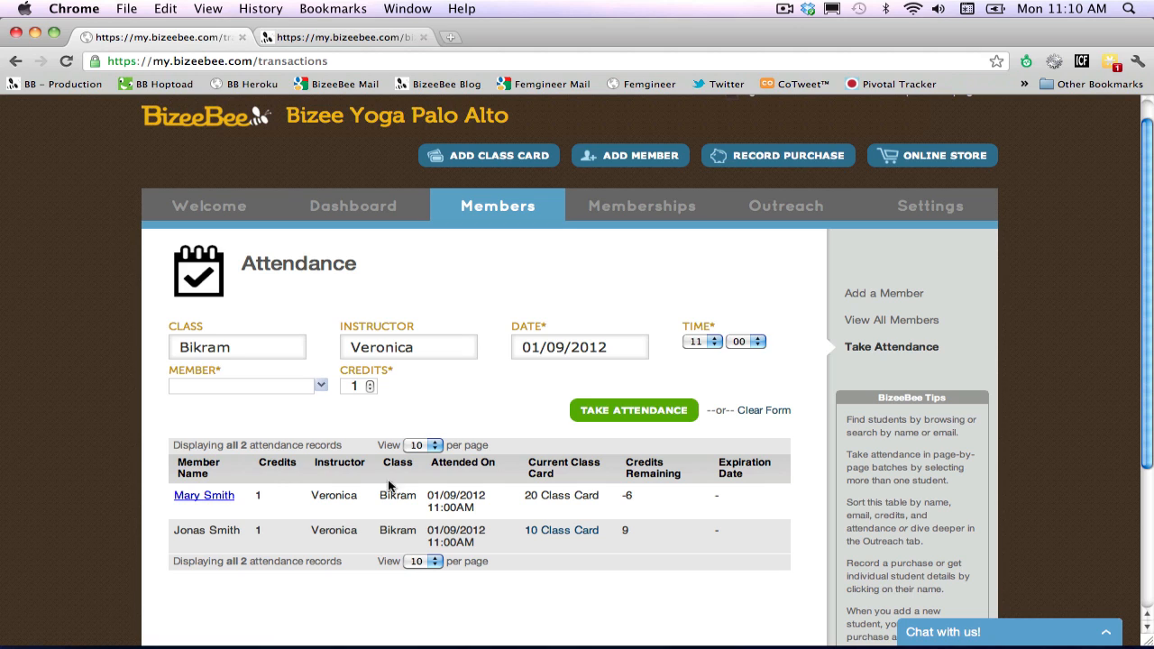
{"action": "left_click", "coordinate": [195, 497]}
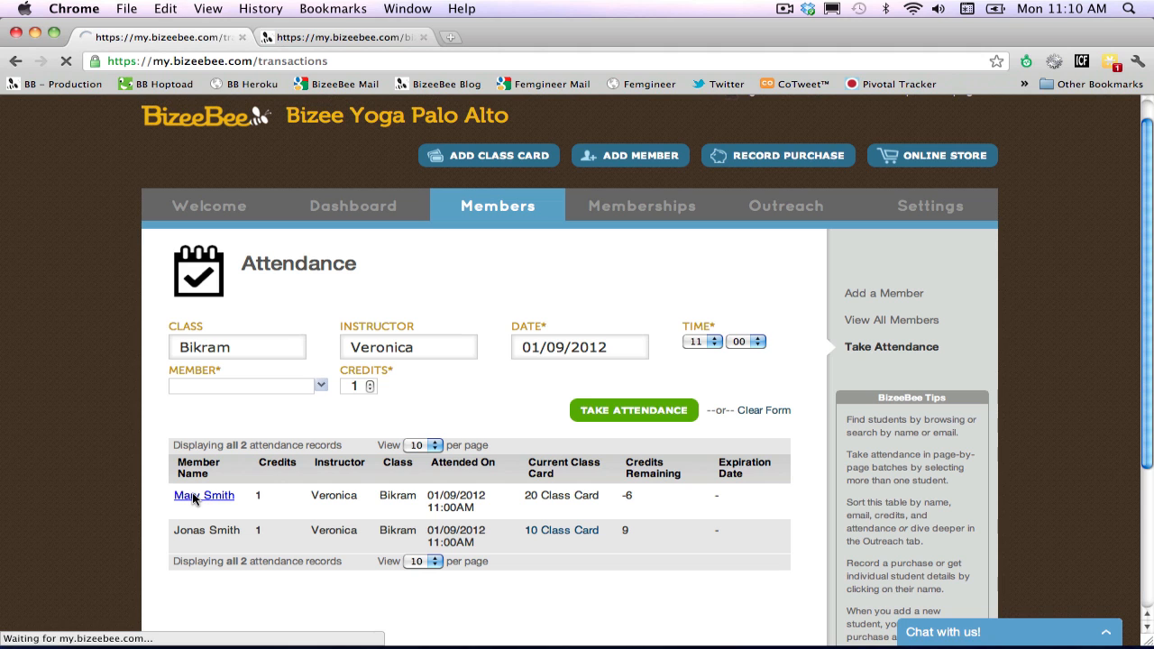
{"action": "scroll", "coordinate": [192, 499], "scroll_direction": "down", "scroll_amount": 1}
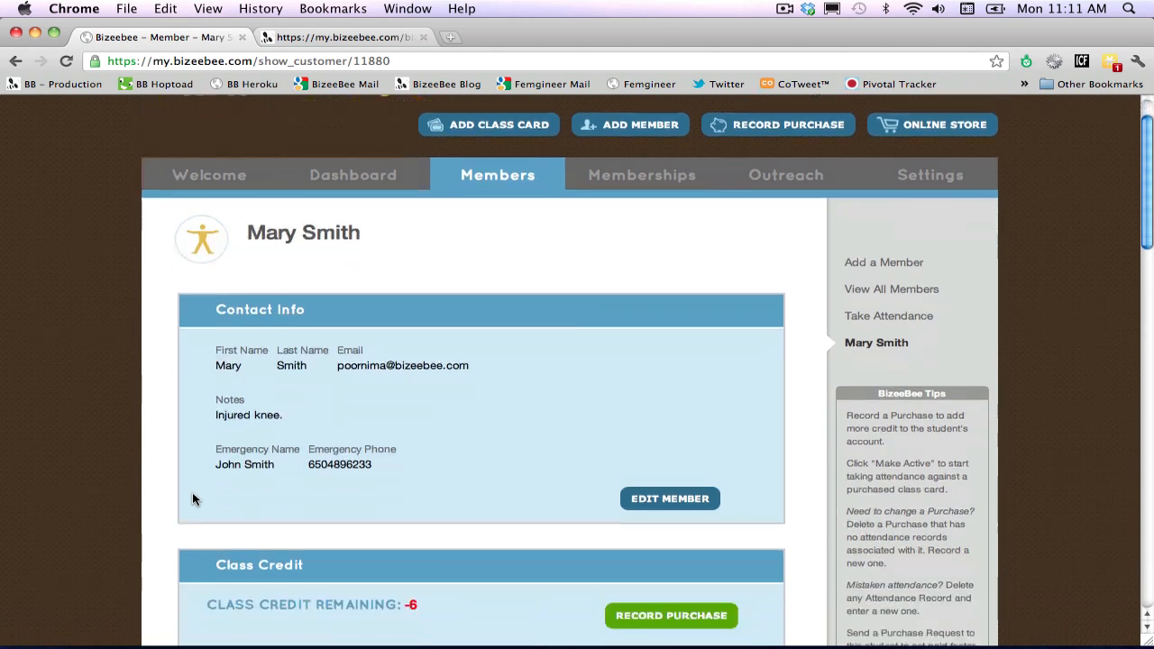
{"action": "scroll", "coordinate": [192, 499], "scroll_direction": "down", "scroll_amount": 8}
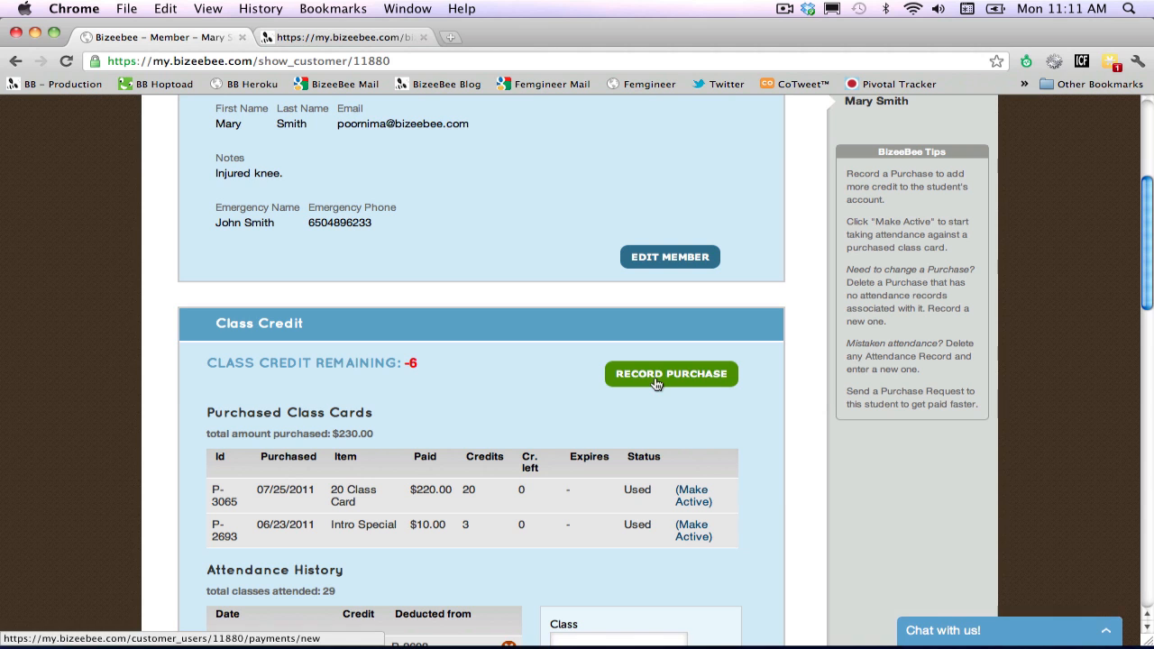
{"action": "scroll", "coordinate": [541, 388], "scroll_direction": "down", "scroll_amount": 15}
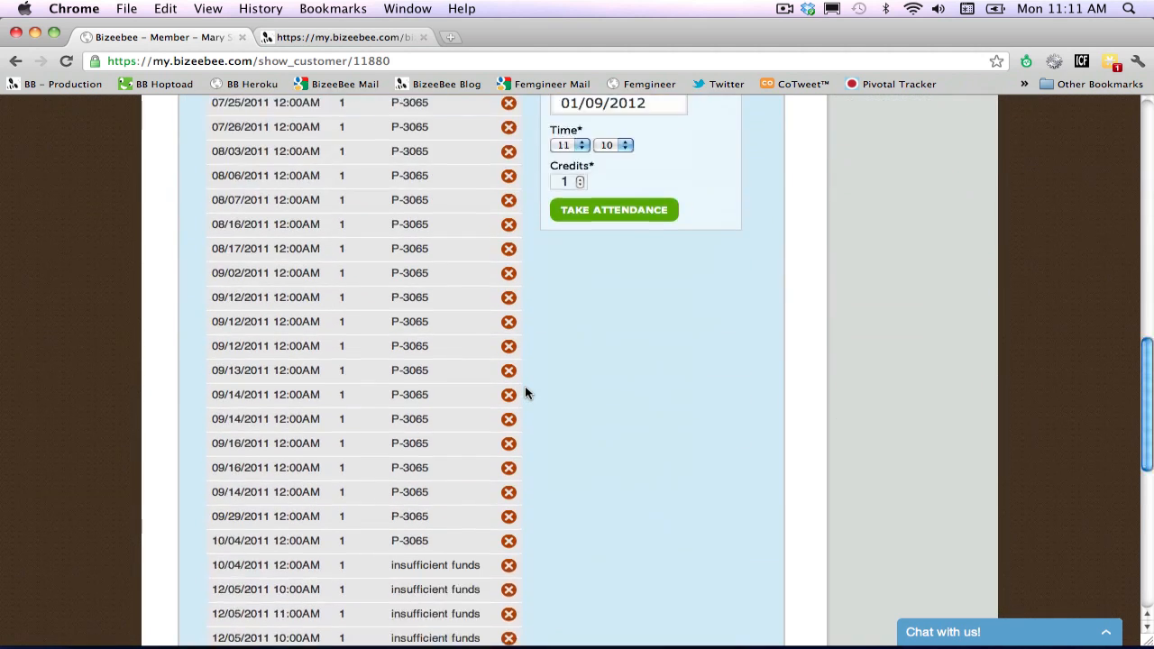
Preview the email purchase reminder in the second attendee's outreach history and close the preview.
{"action": "scroll", "coordinate": [527, 394], "scroll_direction": "down", "scroll_amount": 6}
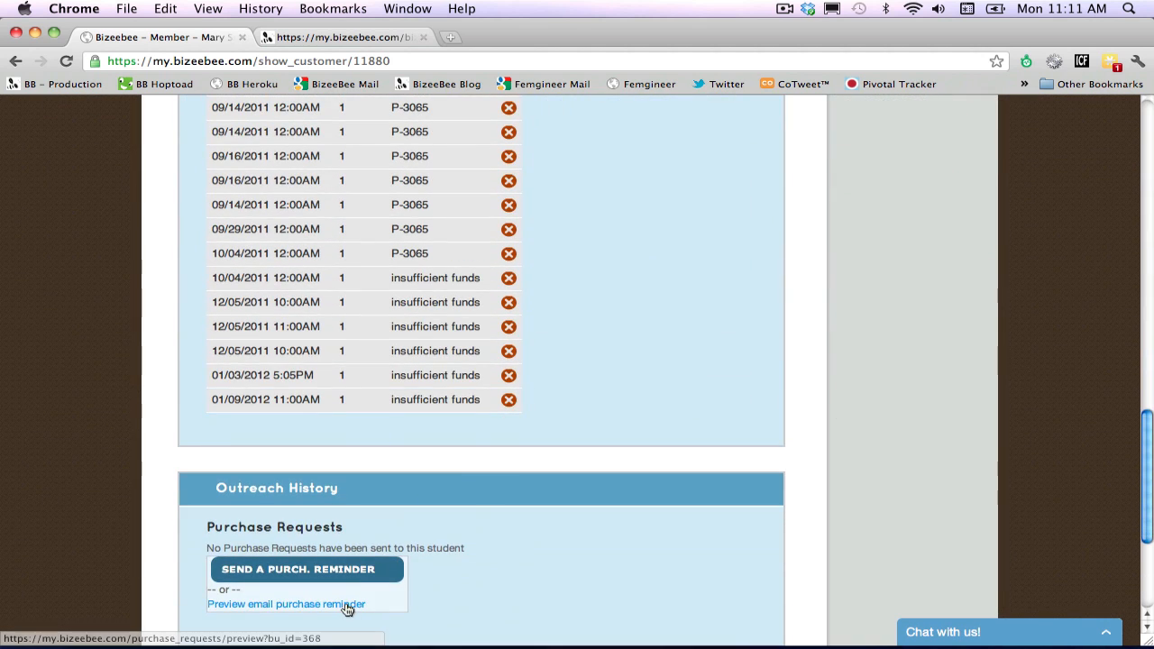
{"action": "left_click", "coordinate": [347, 606]}
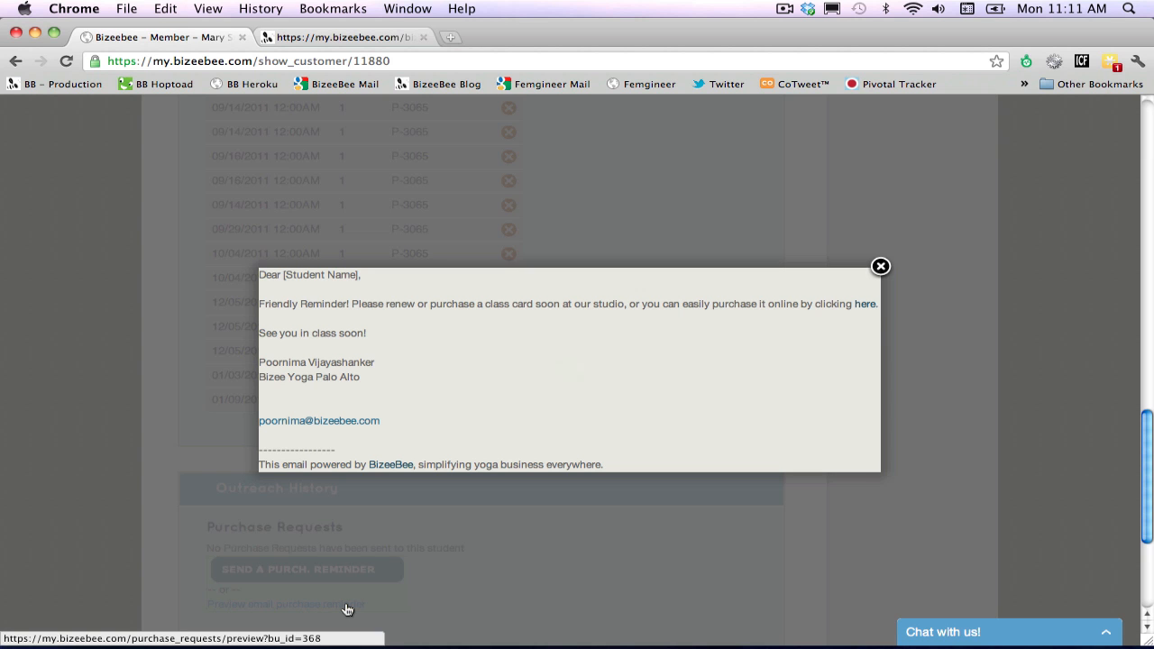
{"action": "left_click", "coordinate": [880, 267]}
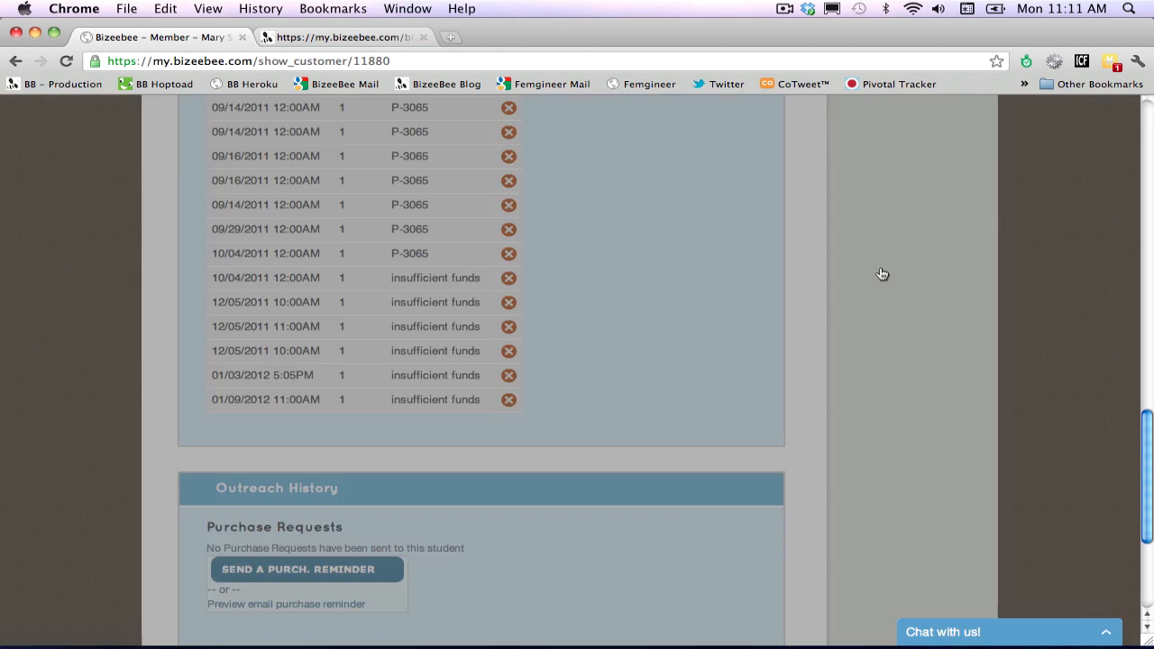
Open the dashboard's daily attendance for Jan '12 and inspect the Bikram attendance for Mon 9.
{"action": "scroll", "coordinate": [882, 275], "scroll_direction": "up", "scroll_amount": 15}
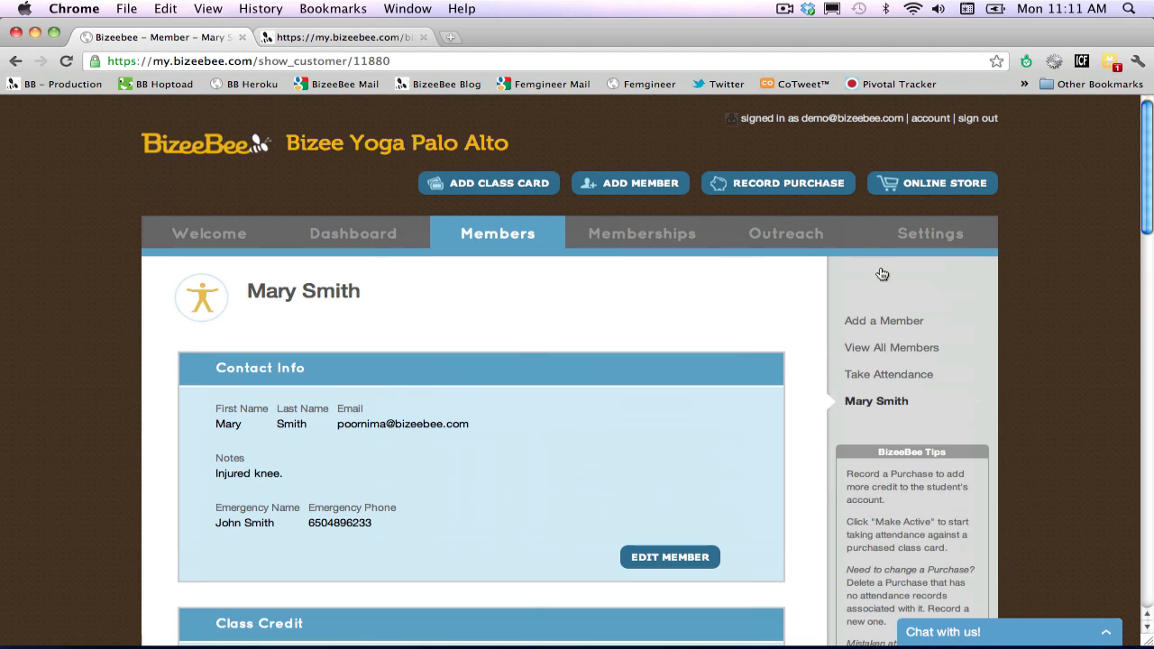
{"action": "left_click", "coordinate": [361, 234]}
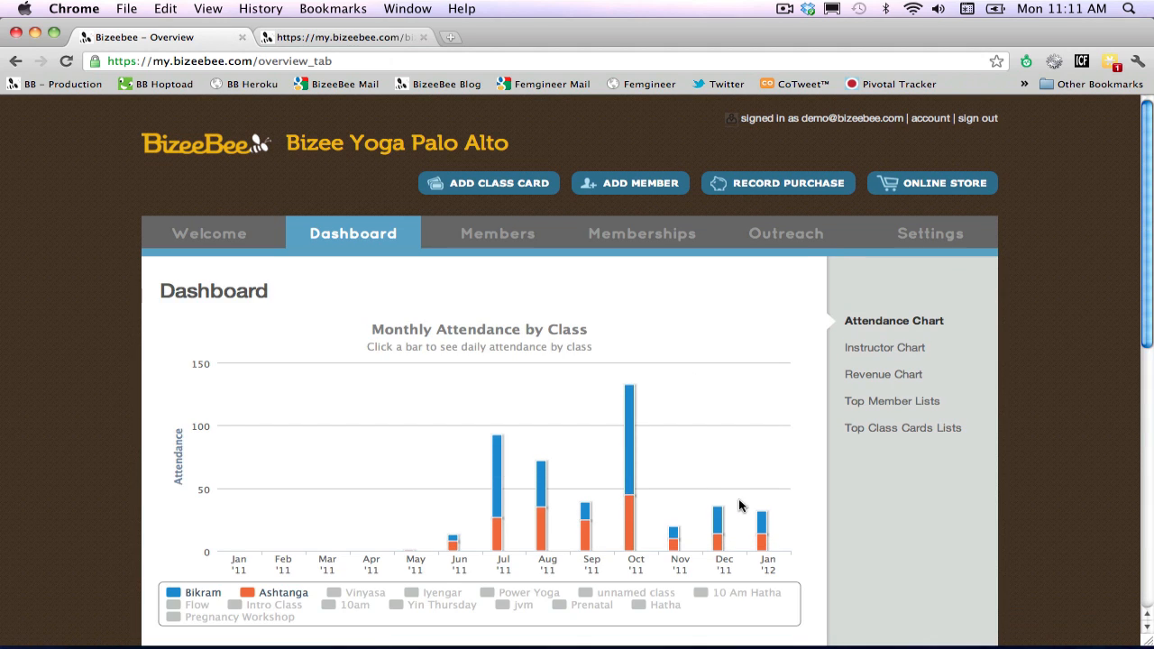
{"action": "left_click", "coordinate": [763, 525]}
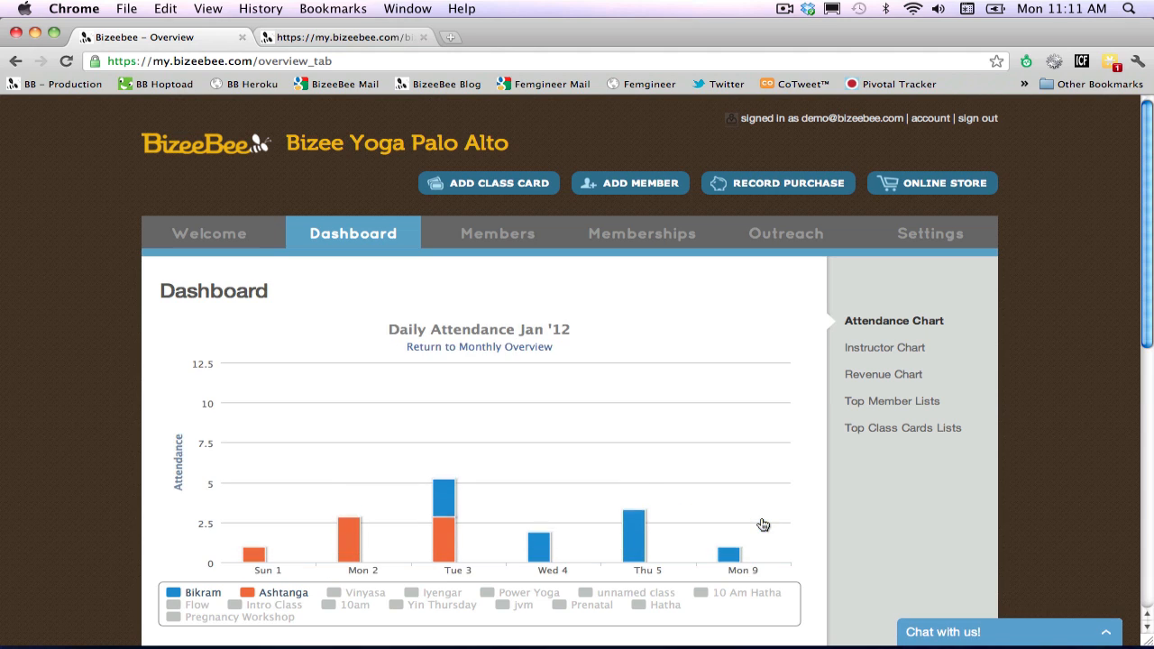
{"action": "mouse_move", "coordinate": [730, 543]}
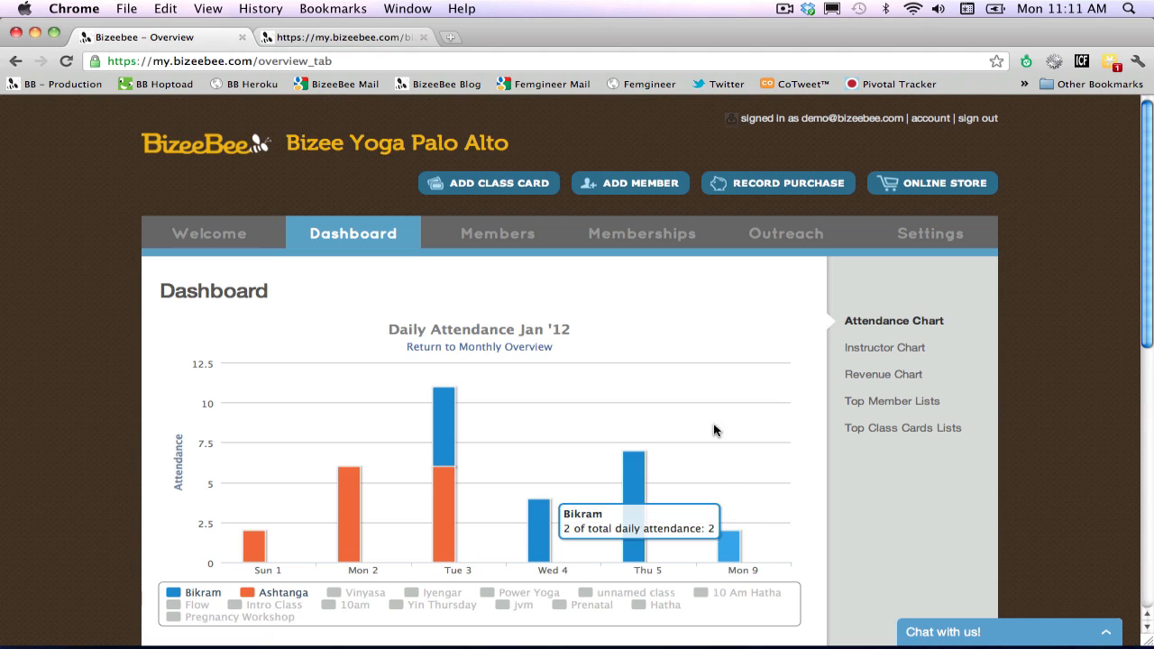
Open the list of all class cards and review their credits, prices and online store display settings.
{"action": "left_click", "coordinate": [662, 240]}
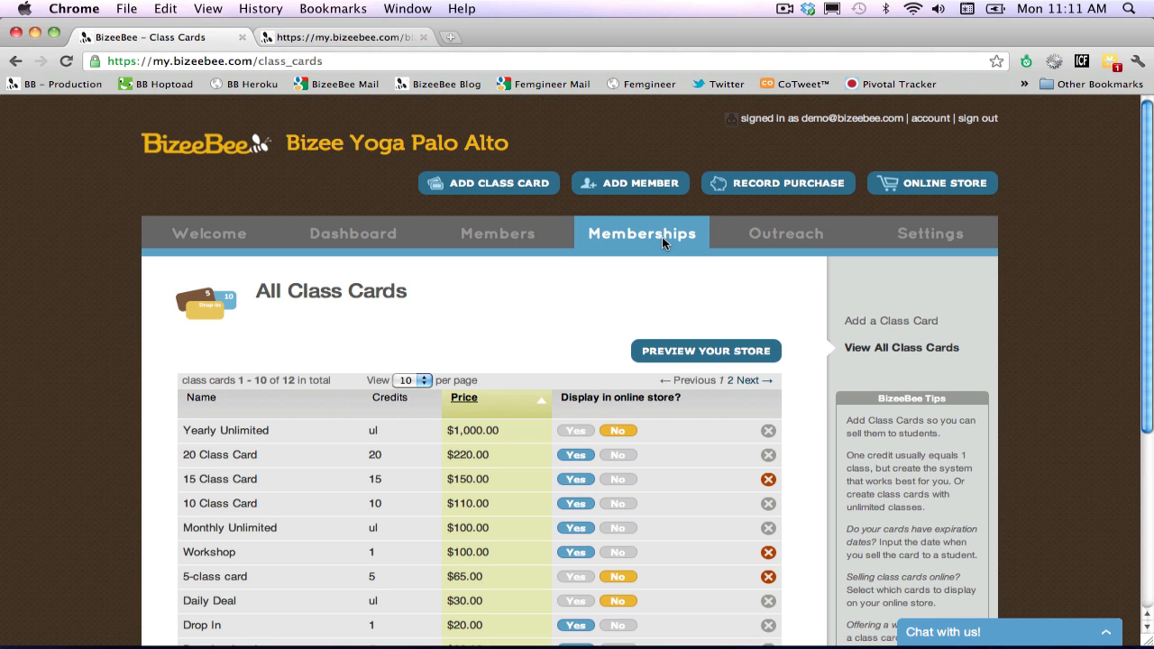
{"action": "scroll", "coordinate": [702, 277], "scroll_direction": "down", "scroll_amount": 1}
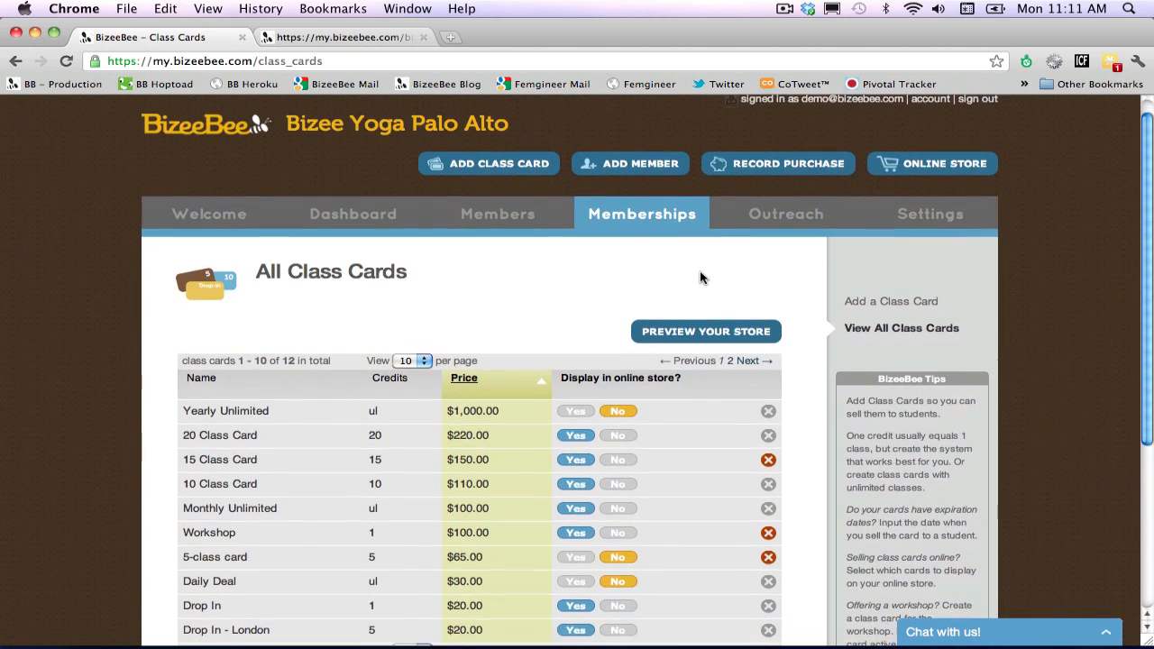
{"action": "scroll", "coordinate": [701, 278], "scroll_direction": "down", "scroll_amount": 1}
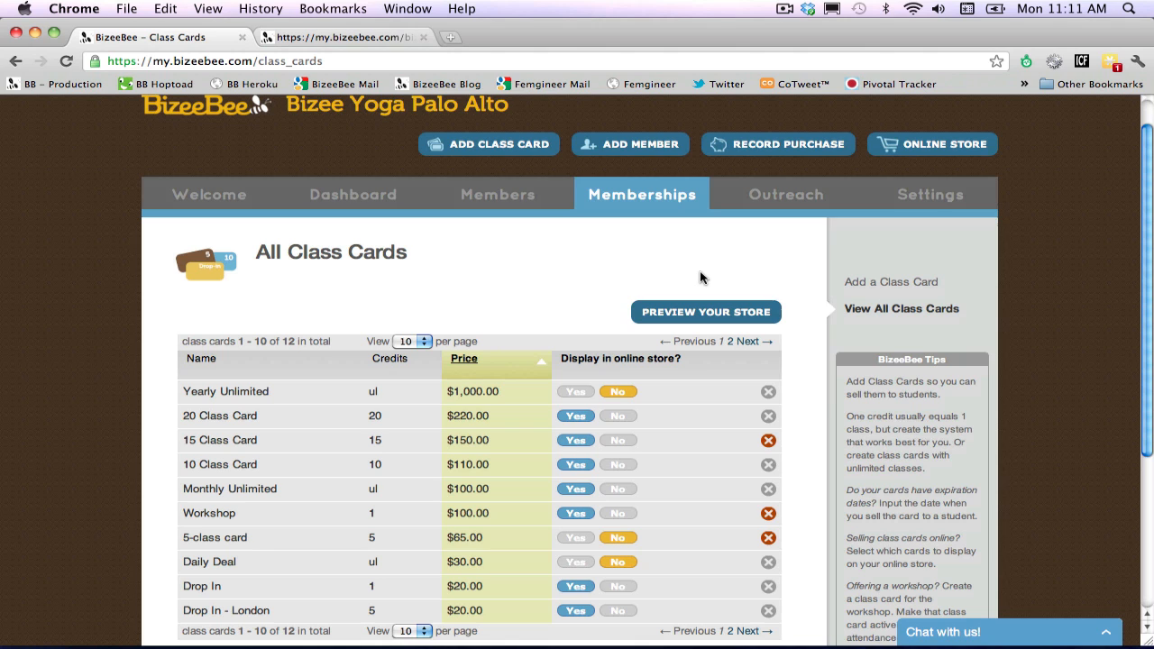
Create a New Year Special class card priced at $25 with 3 credits, offered in the online store, and locate it in the list.
{"action": "left_click", "coordinate": [861, 285]}
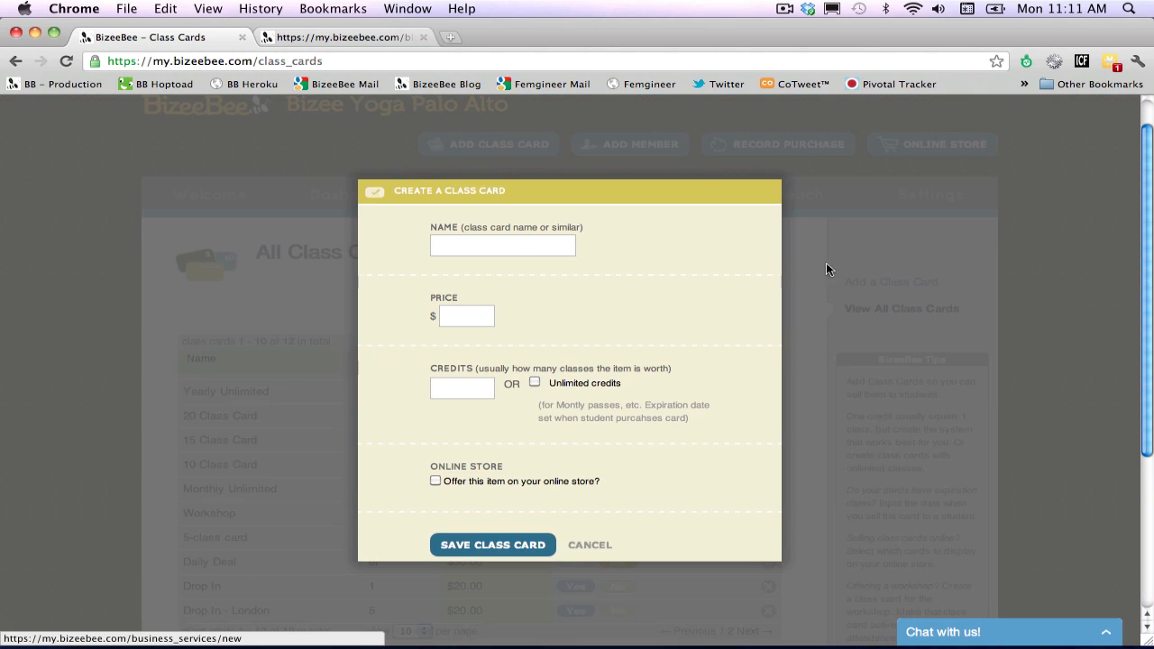
{"action": "left_click", "coordinate": [513, 241]}
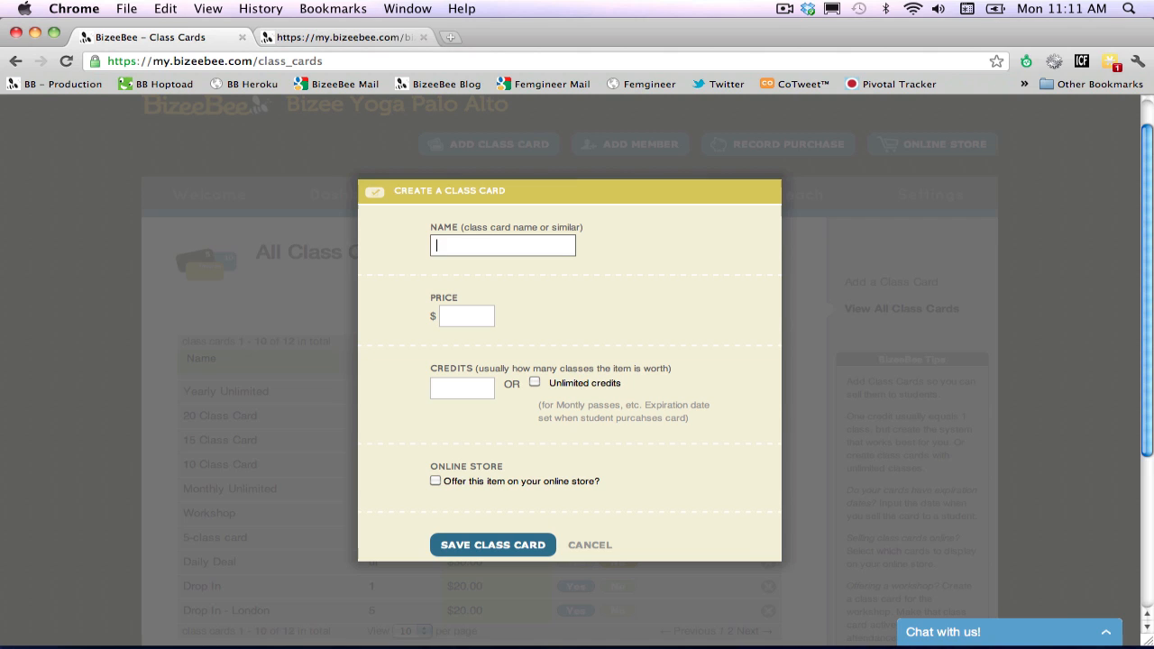
{"action": "type", "text": "New Year Special"}
{"action": "key", "text": "Tab"}
{"action": "type", "text": "25"}
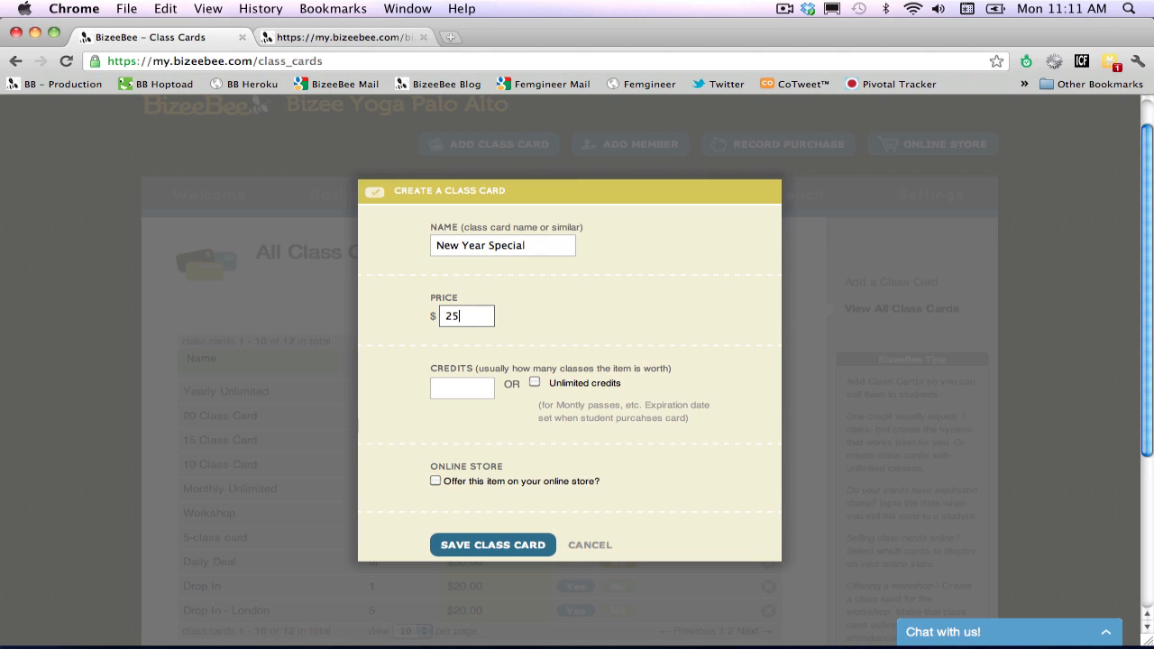
{"action": "left_click", "coordinate": [457, 387]}
{"action": "type", "text": "3"}
{"action": "left_click", "coordinate": [436, 482]}
{"action": "left_click", "coordinate": [488, 547]}
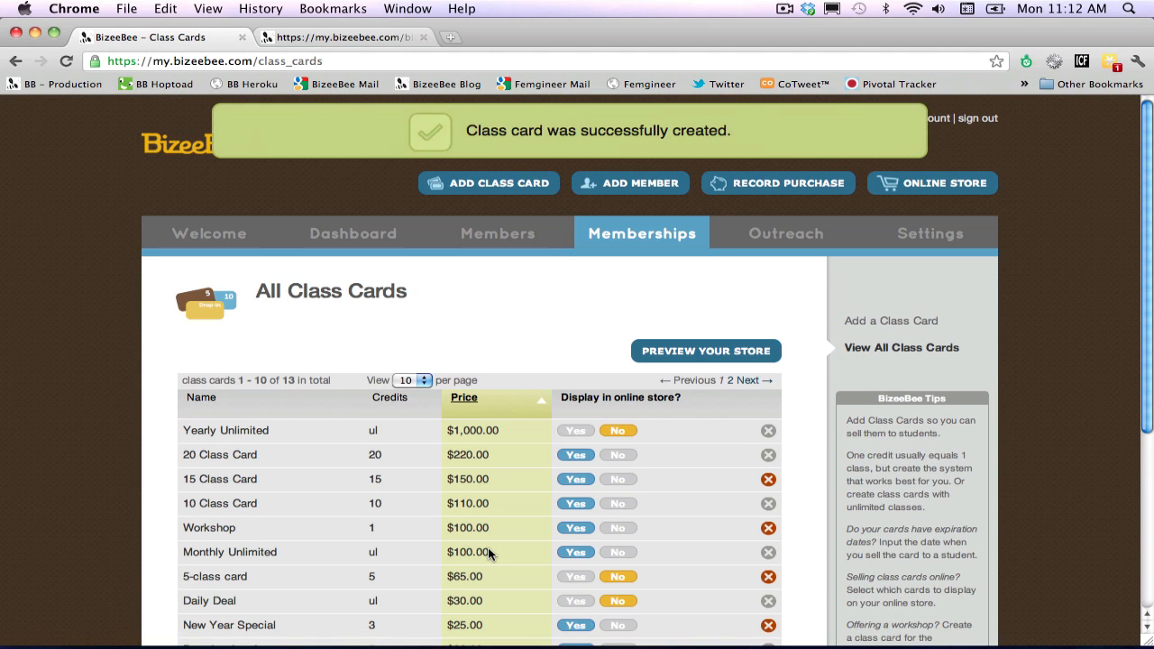
{"action": "scroll", "coordinate": [488, 552], "scroll_direction": "down", "scroll_amount": 3}
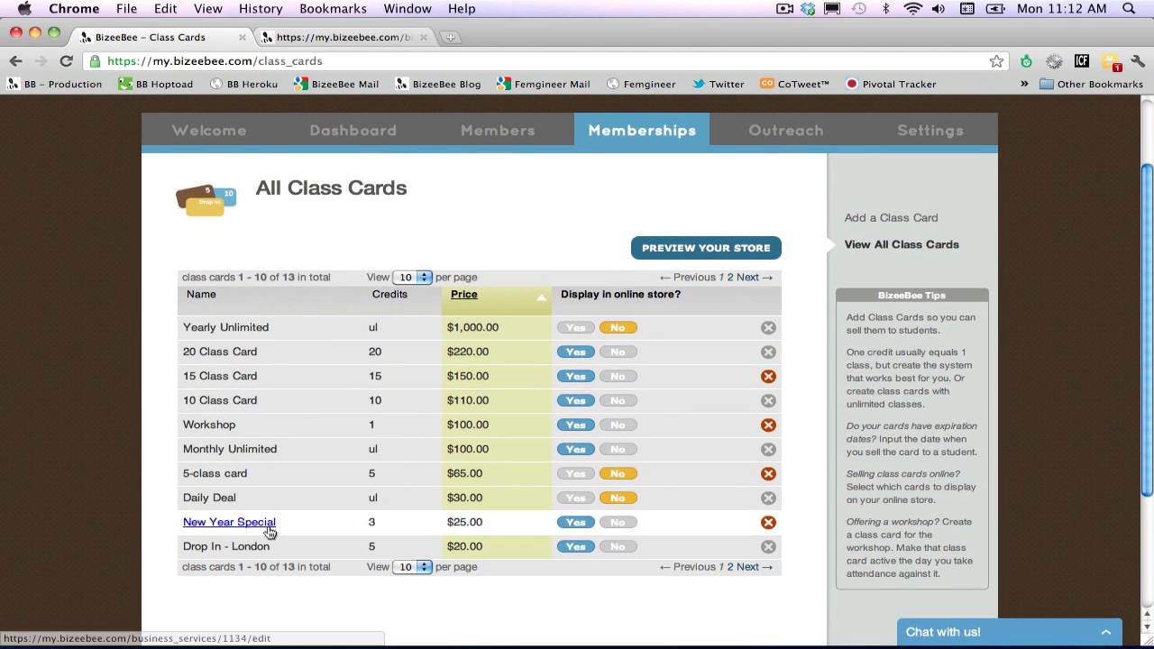
Switch to the online store page and reload it to check the listing of the New Year Special card.
{"action": "left_click", "coordinate": [379, 35]}
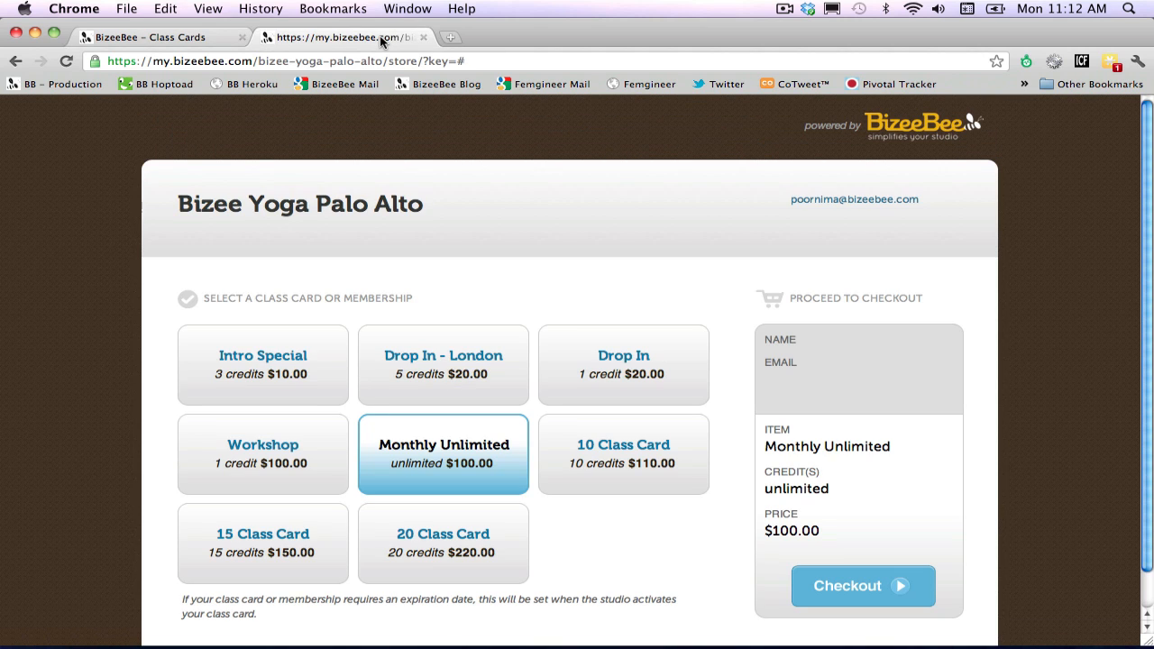
{"action": "key", "text": "super+r"}
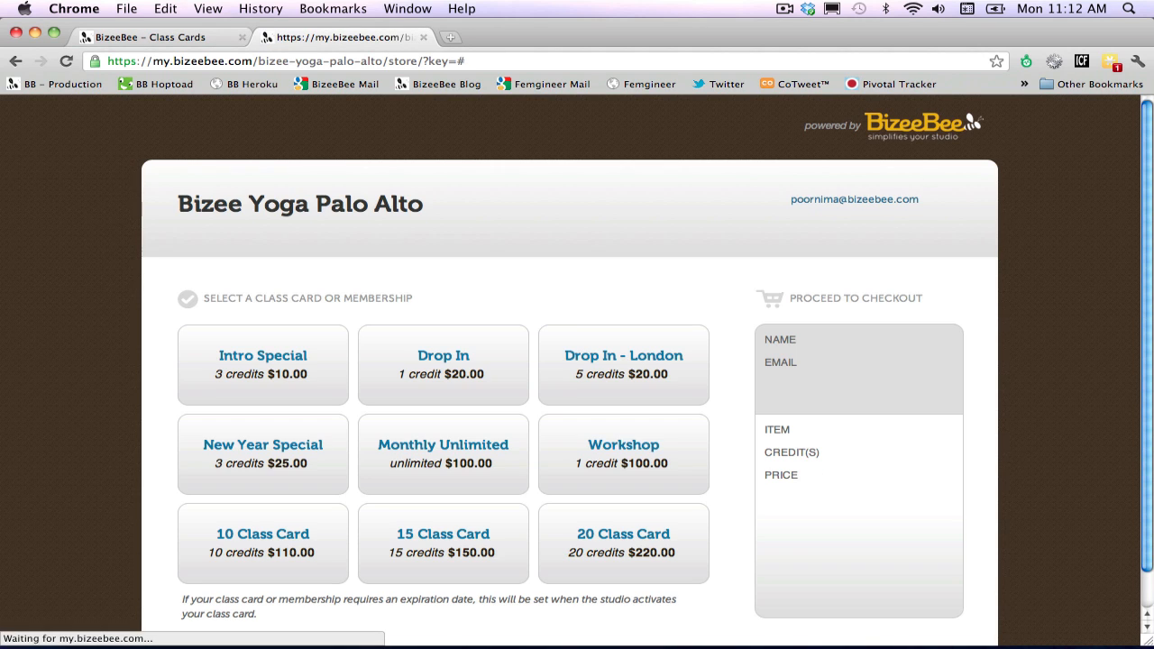
{"action": "scroll", "coordinate": [490, 263], "scroll_direction": "down", "scroll_amount": 1}
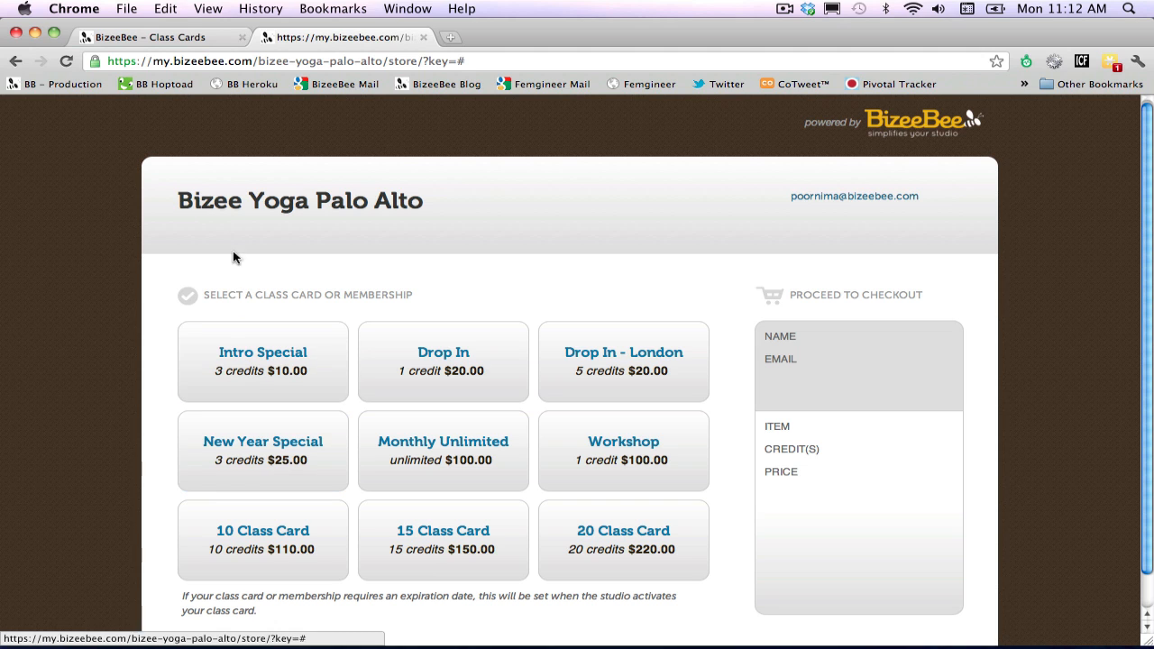
Delete the New Year Special class card and recheck the cards offered in the online store.
{"action": "left_click", "coordinate": [187, 39]}
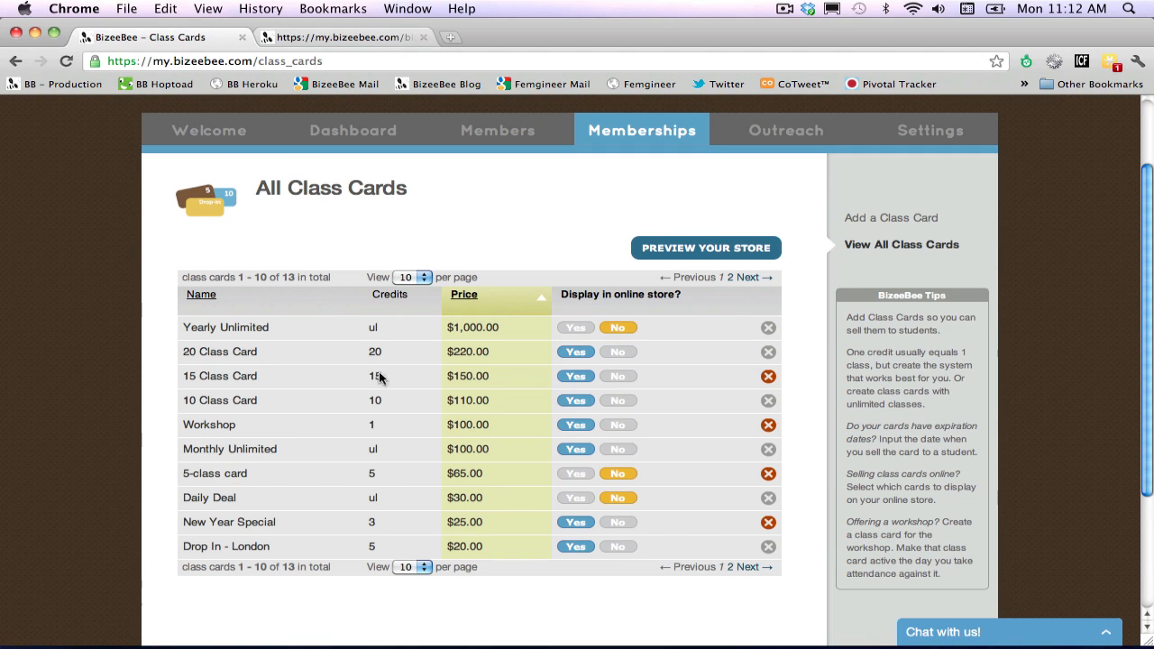
{"action": "left_click", "coordinate": [767, 525]}
{"action": "left_click", "coordinate": [703, 245]}
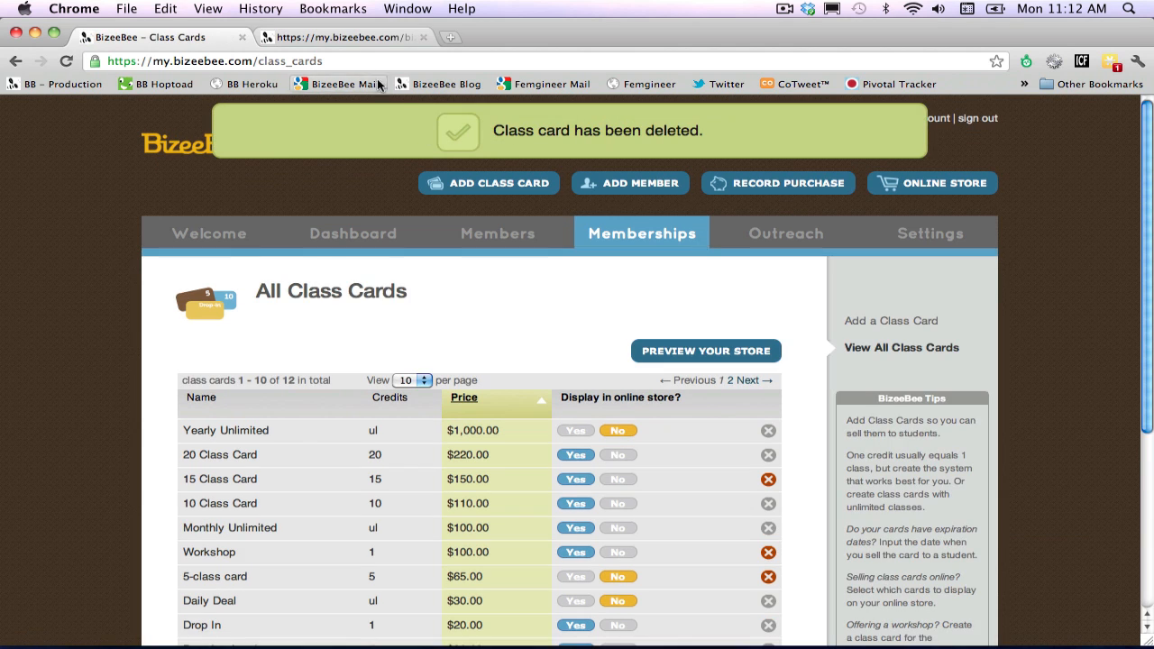
{"action": "left_click", "coordinate": [365, 39]}
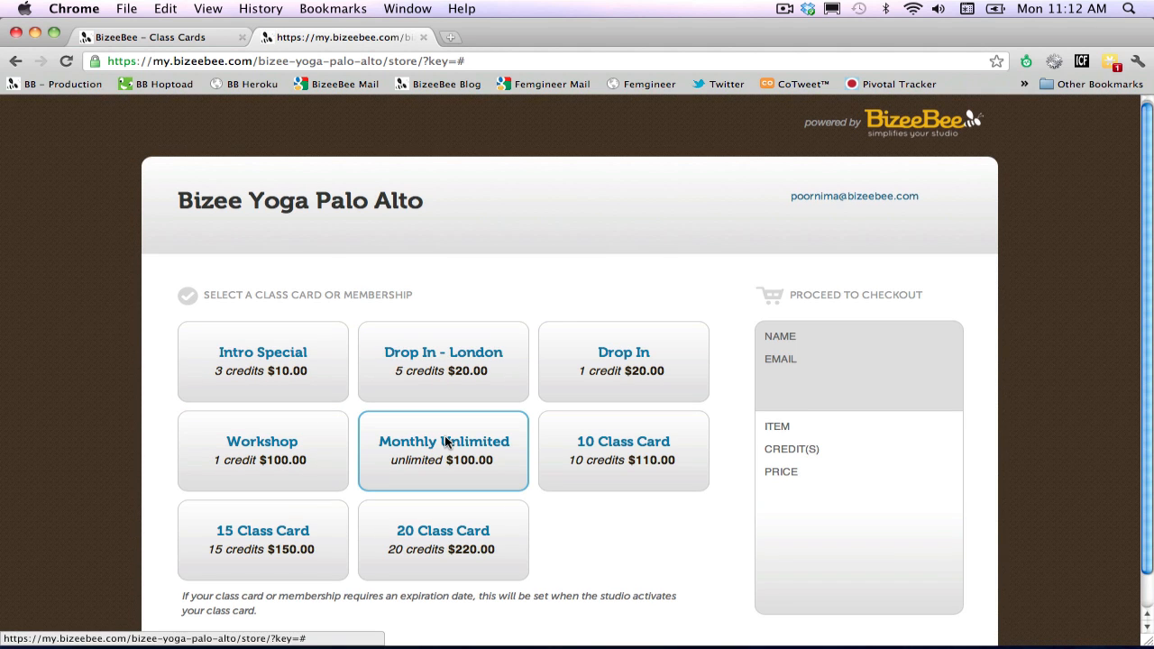
{"action": "left_click", "coordinate": [175, 39]}
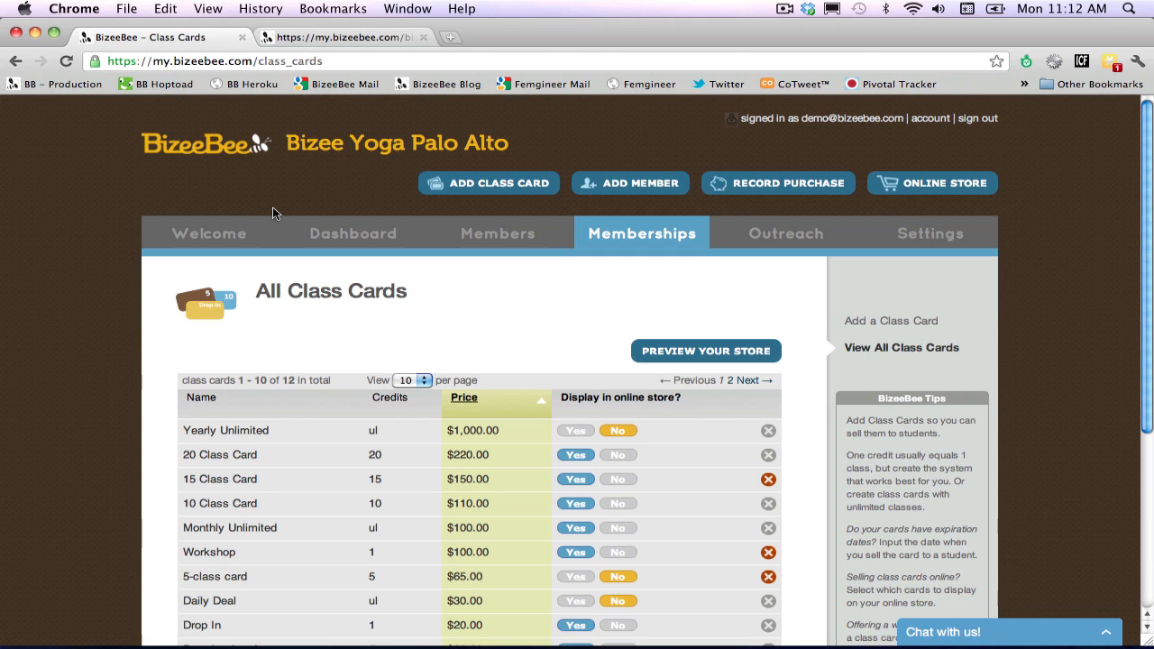
Open the outreach list of all sold class cards and review the purchase dates, items, remaining credits and expirations.
{"action": "left_click", "coordinate": [762, 237]}
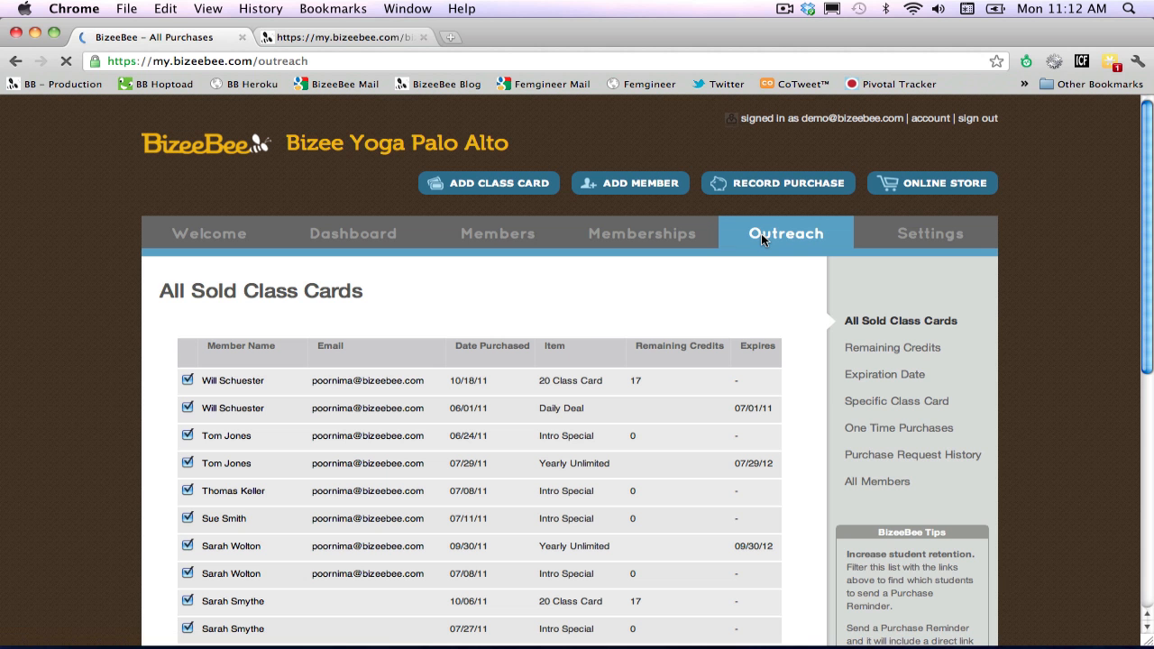
{"action": "scroll", "coordinate": [761, 236], "scroll_direction": "down", "scroll_amount": 1}
{"action": "scroll", "coordinate": [761, 237], "scroll_direction": "down", "scroll_amount": 1}
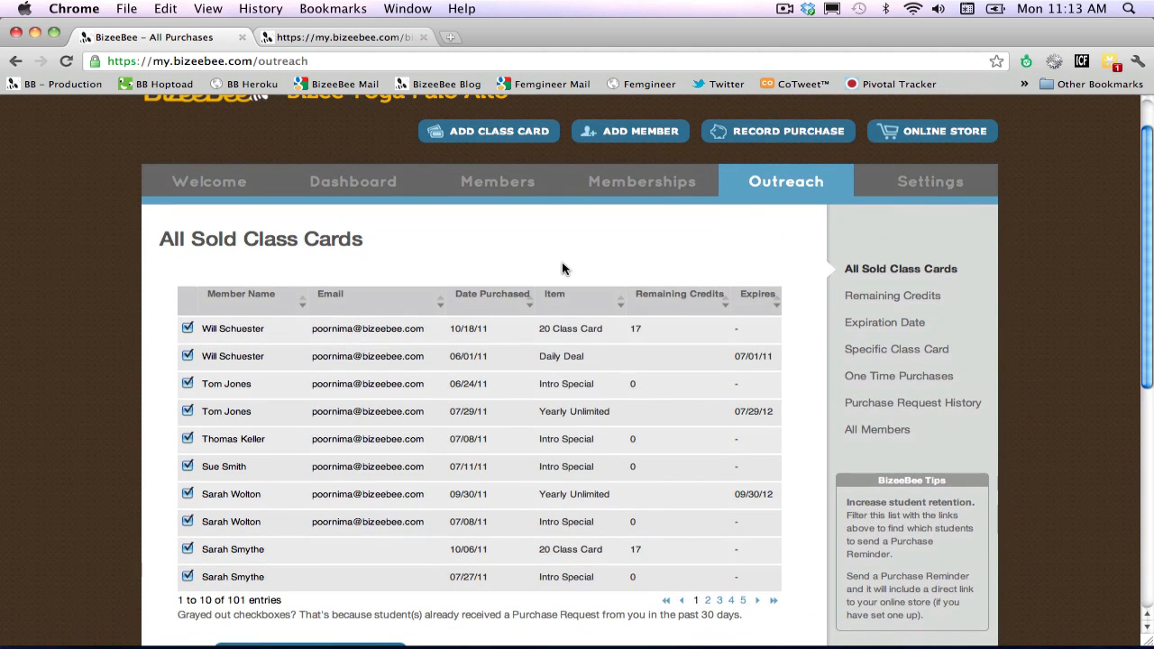
{"action": "scroll", "coordinate": [561, 267], "scroll_direction": "down", "scroll_amount": 1}
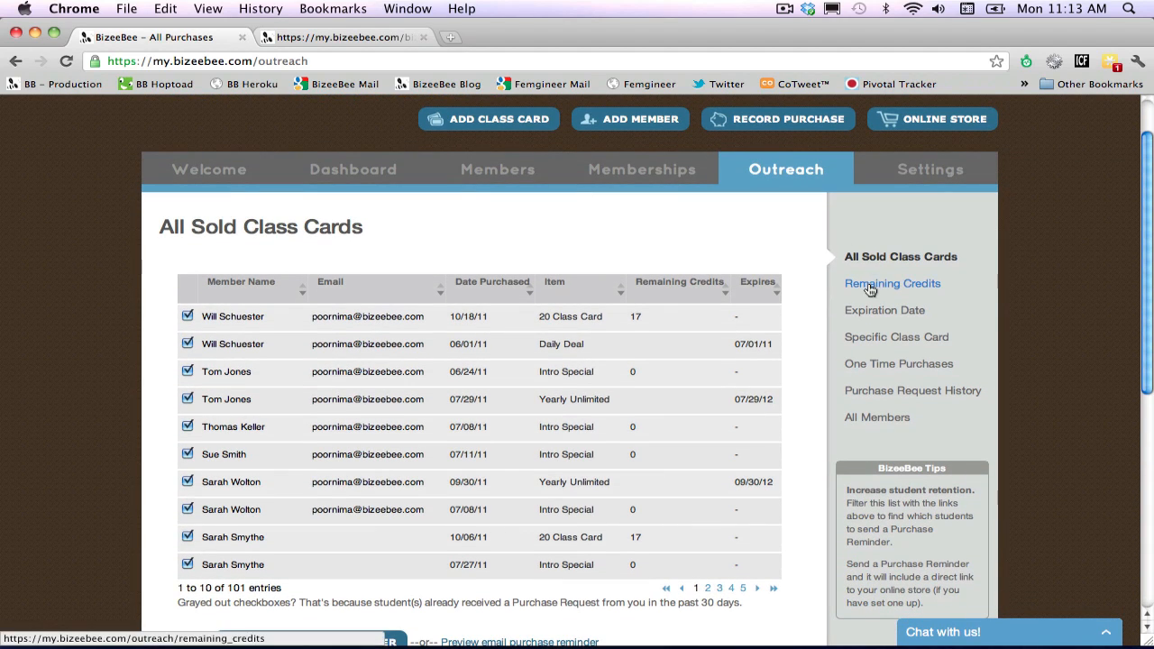
Open the outreach list of one-time purchases and review its members, reminder options and copyable email addresses.
{"action": "left_click", "coordinate": [881, 365]}
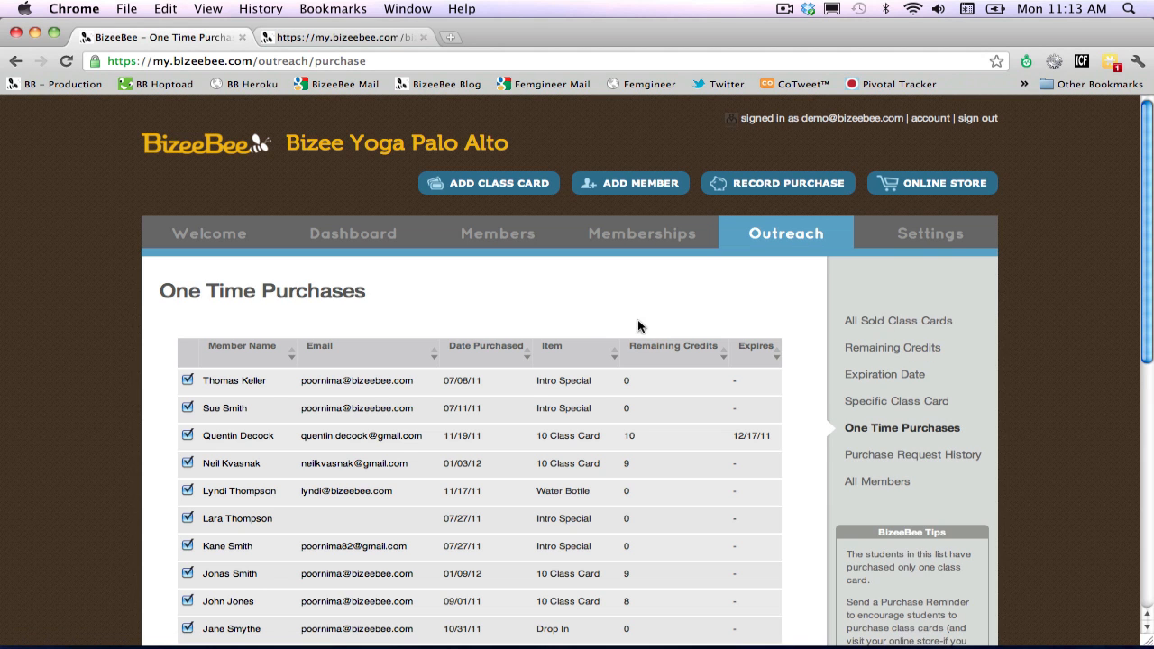
{"action": "scroll", "coordinate": [638, 326], "scroll_direction": "down", "scroll_amount": 5}
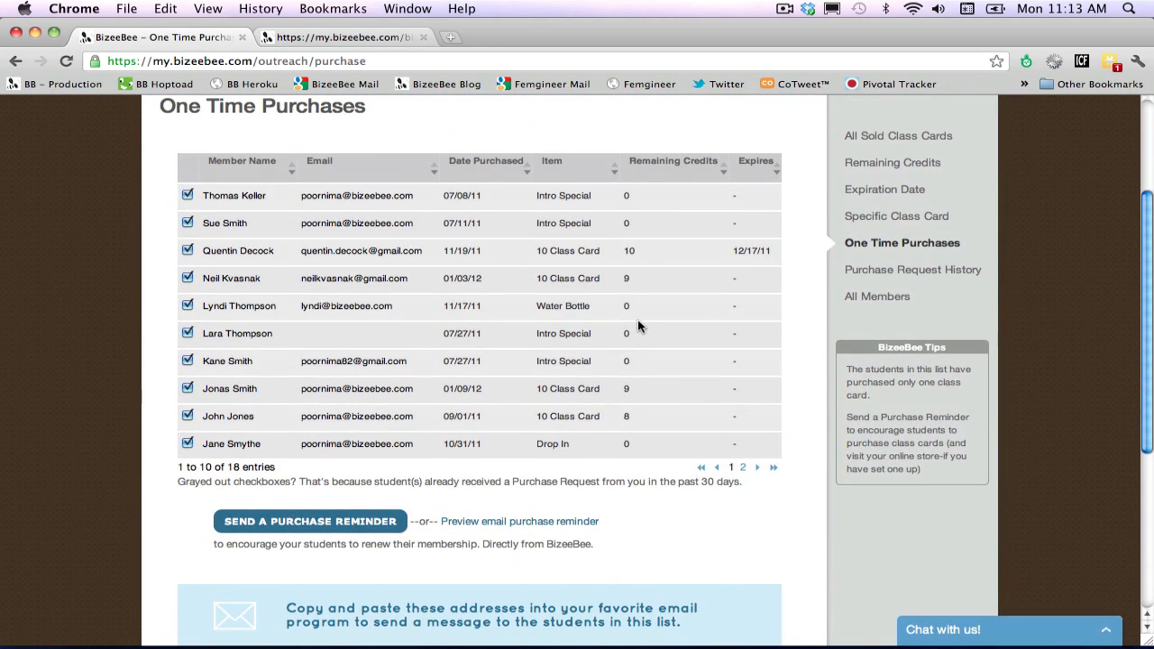
{"action": "scroll", "coordinate": [638, 326], "scroll_direction": "down", "scroll_amount": 2}
{"action": "scroll", "coordinate": [638, 326], "scroll_direction": "down", "scroll_amount": 1}
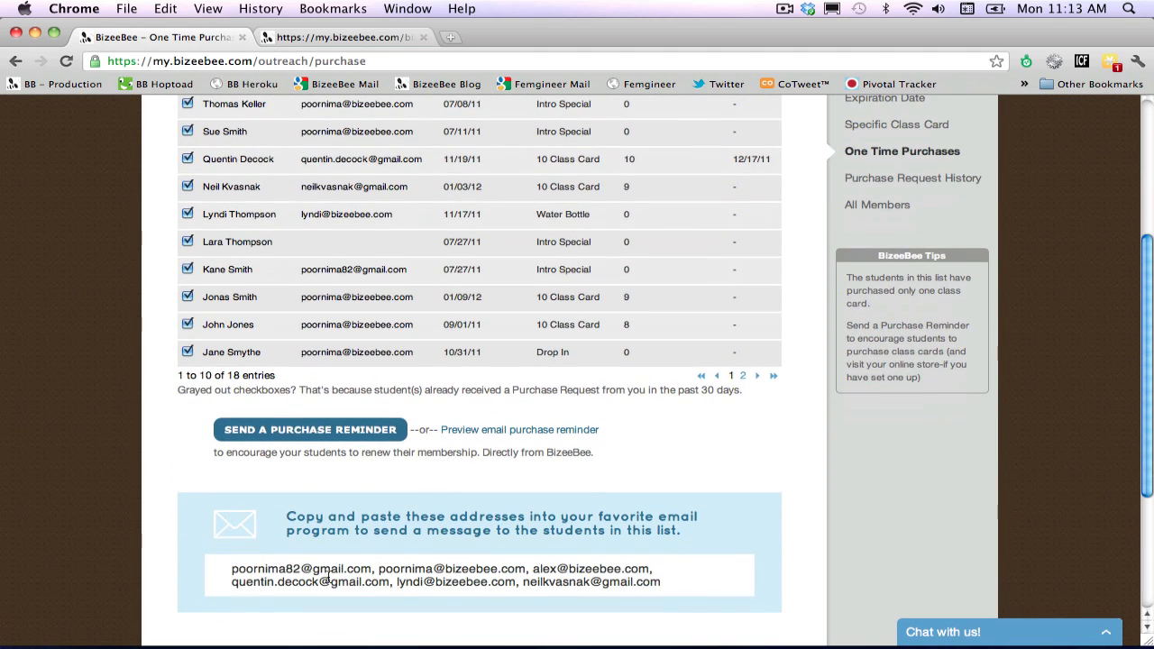
{"action": "scroll", "coordinate": [328, 578], "scroll_direction": "up", "scroll_amount": 3}
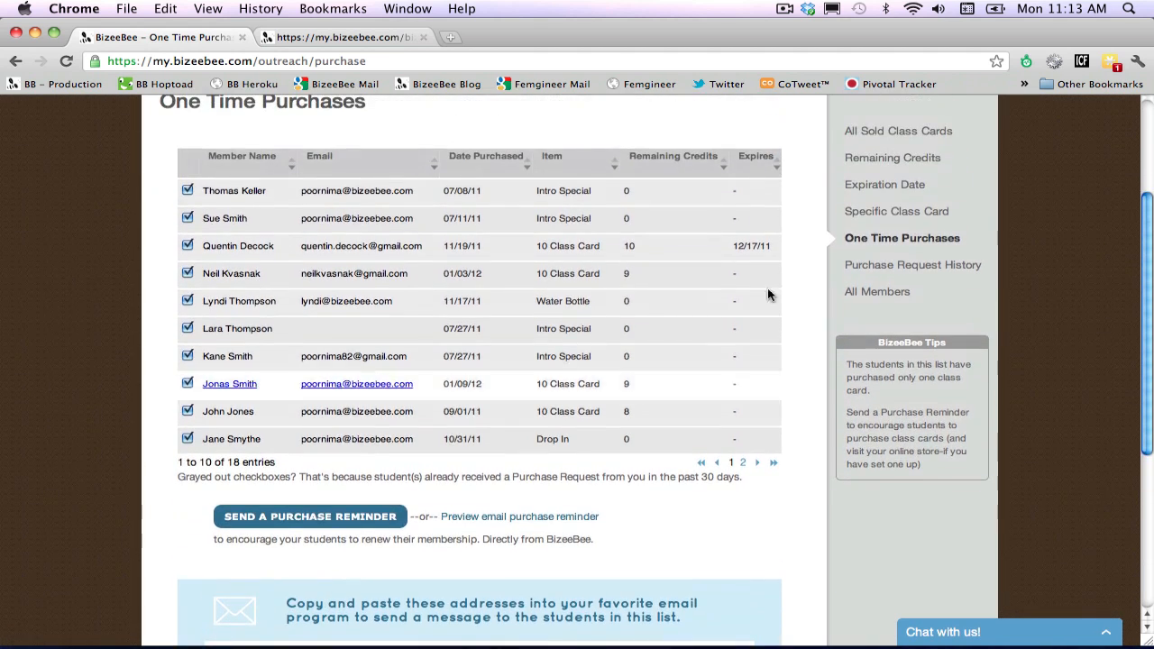
Open the outreach list of members with few remaining credits and look through it down to the reminder options.
{"action": "left_click", "coordinate": [910, 162]}
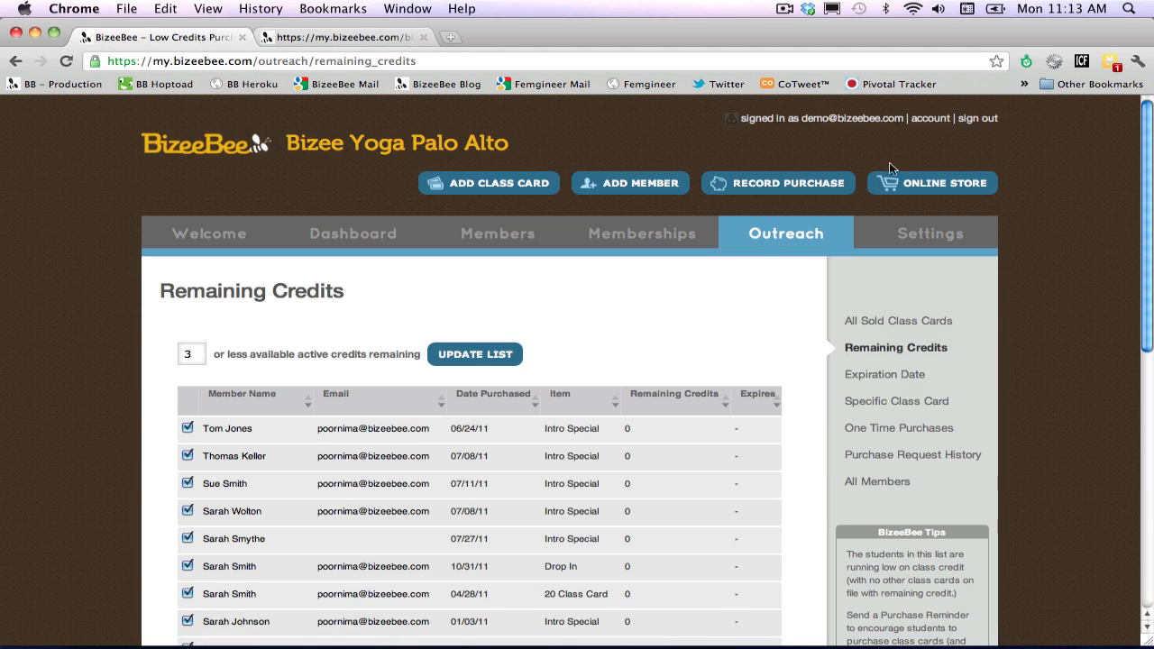
{"action": "scroll", "coordinate": [619, 324], "scroll_direction": "down", "scroll_amount": 3}
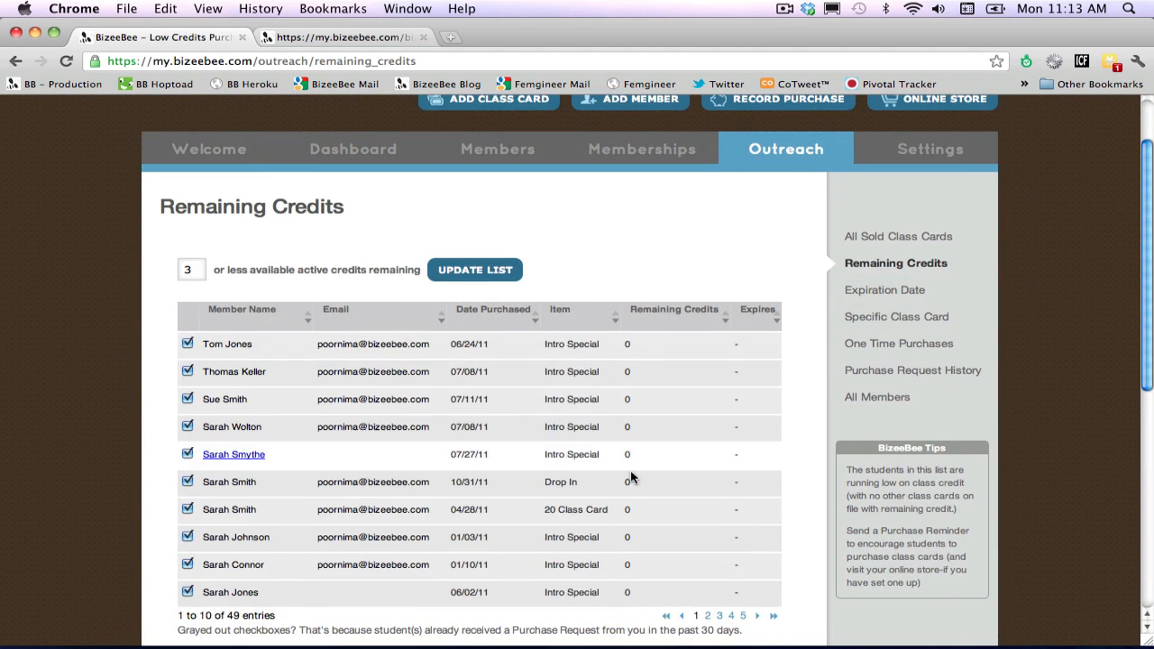
{"action": "scroll", "coordinate": [634, 558], "scroll_direction": "down", "scroll_amount": 10}
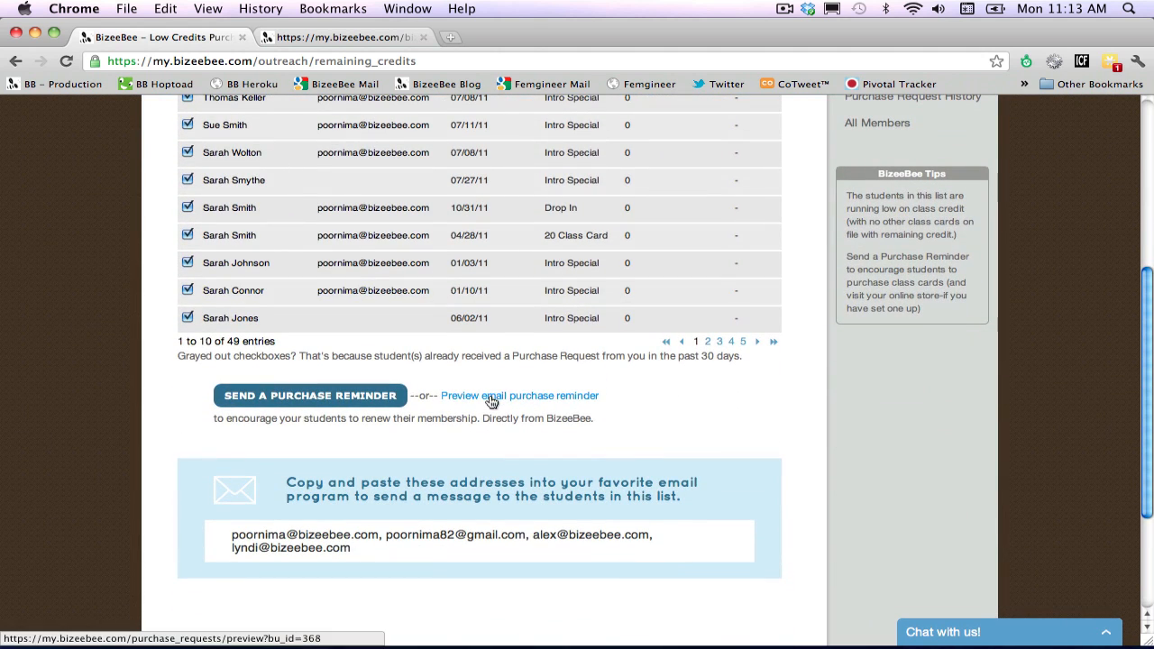
Preview the email purchase reminder for the remaining credits list and close the preview.
{"action": "left_click", "coordinate": [486, 395]}
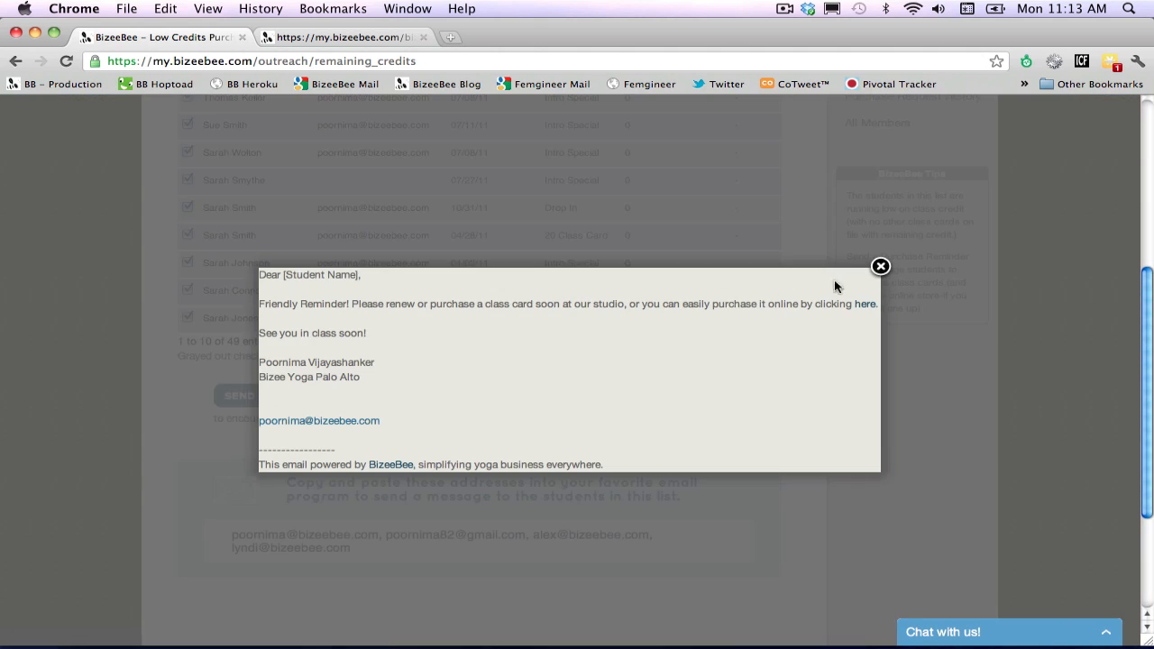
{"action": "left_click", "coordinate": [880, 267]}
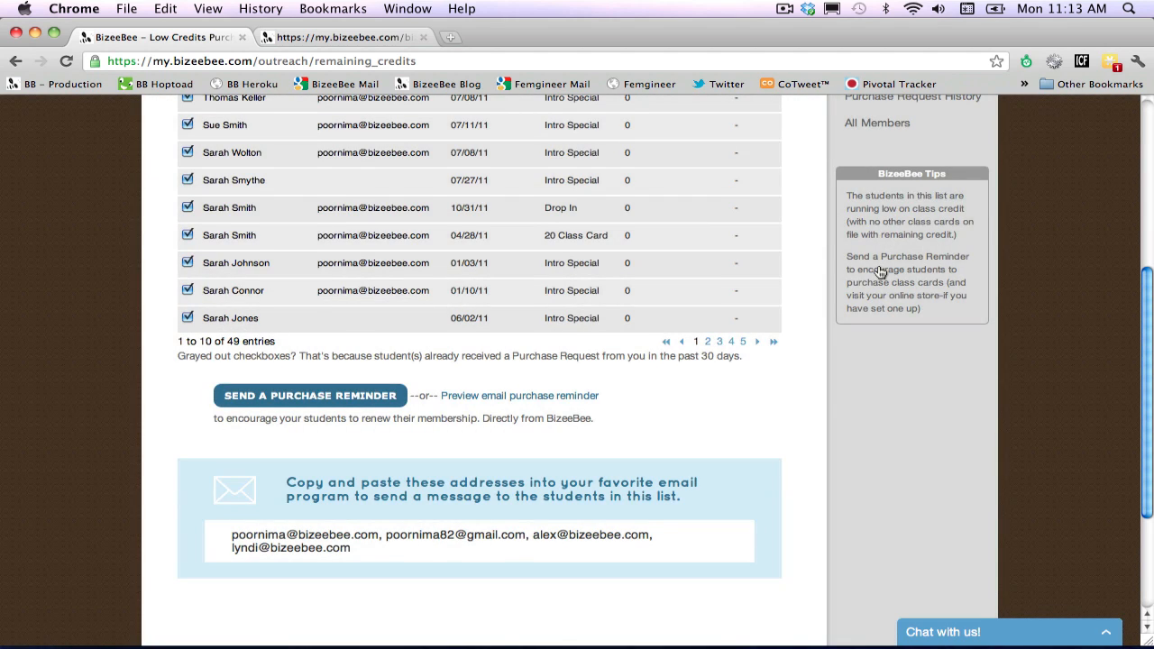
{"action": "scroll", "coordinate": [881, 271], "scroll_direction": "up", "scroll_amount": 10}
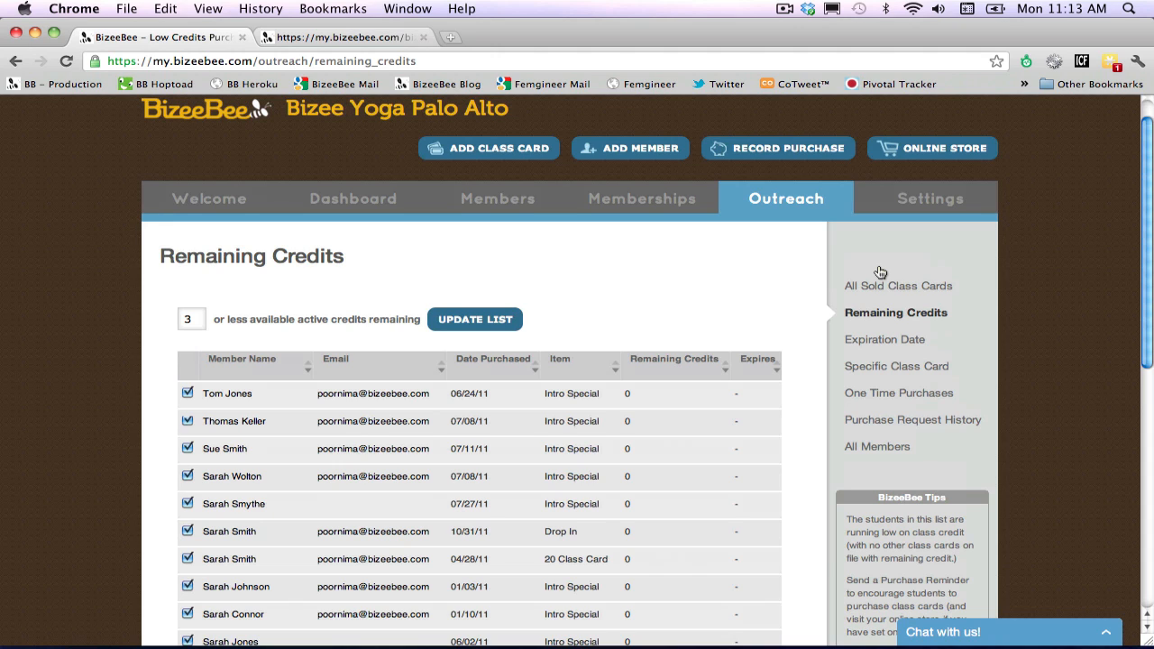
Open the studio's account settings and view the email marketing setup for the Mad Mimi account.
{"action": "left_click", "coordinate": [935, 202]}
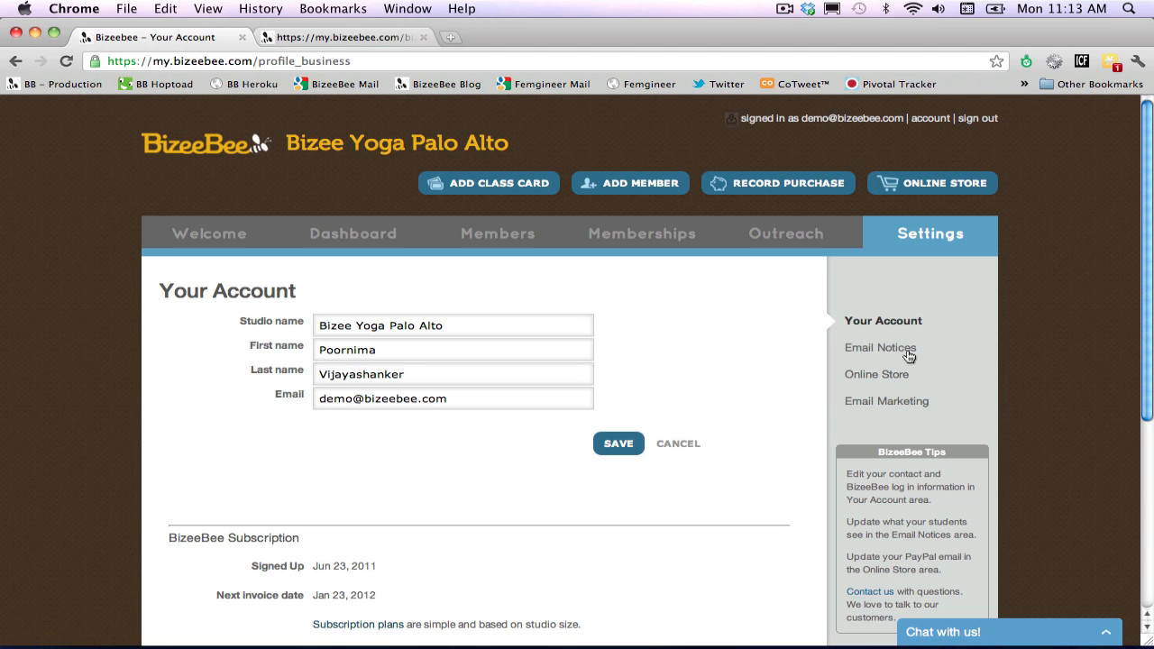
{"action": "left_click", "coordinate": [899, 405]}
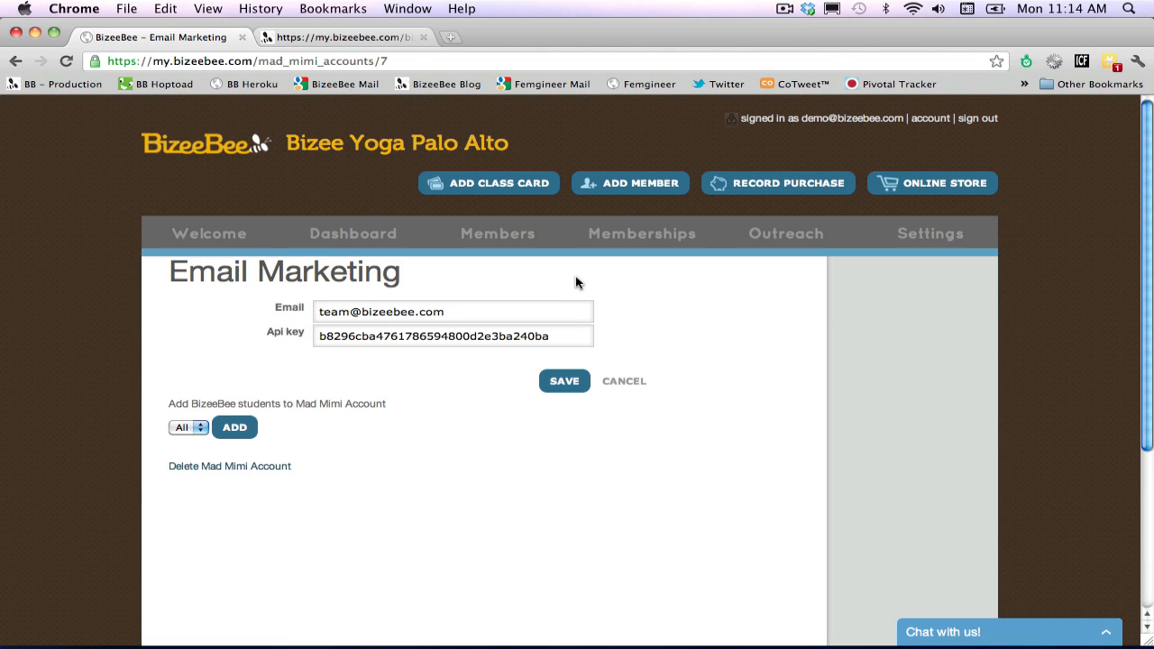
Review the Welcome page's store link, studio management checklist and contact details, and open the support chat.
{"action": "left_click", "coordinate": [227, 228]}
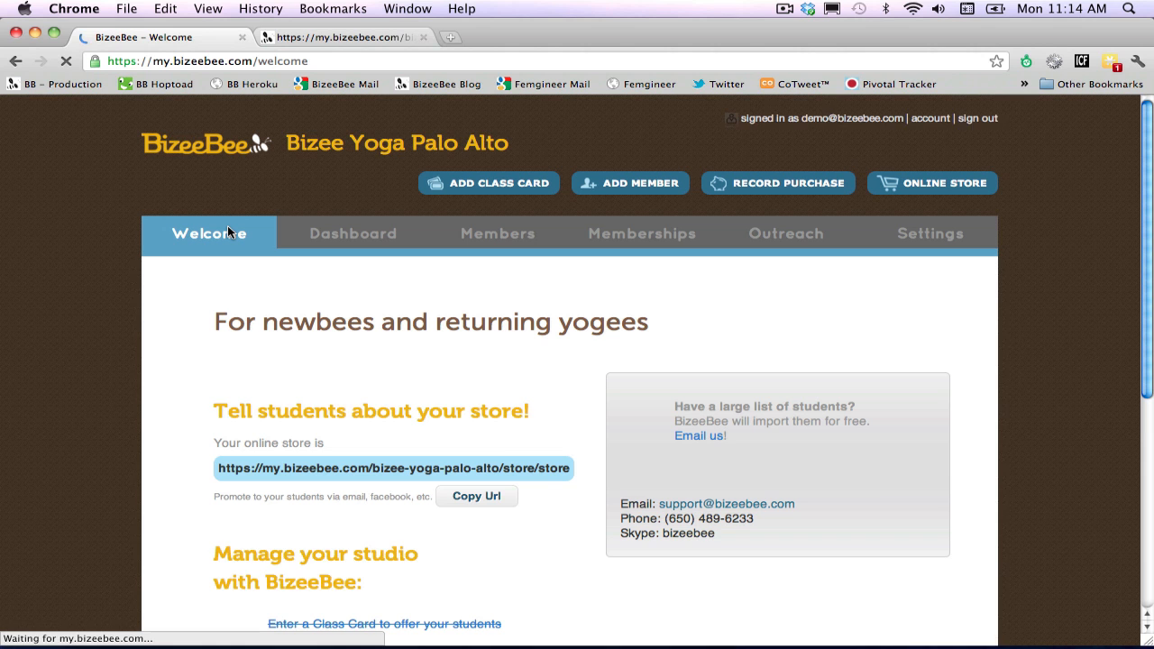
{"action": "scroll", "coordinate": [227, 228], "scroll_direction": "down", "scroll_amount": 4}
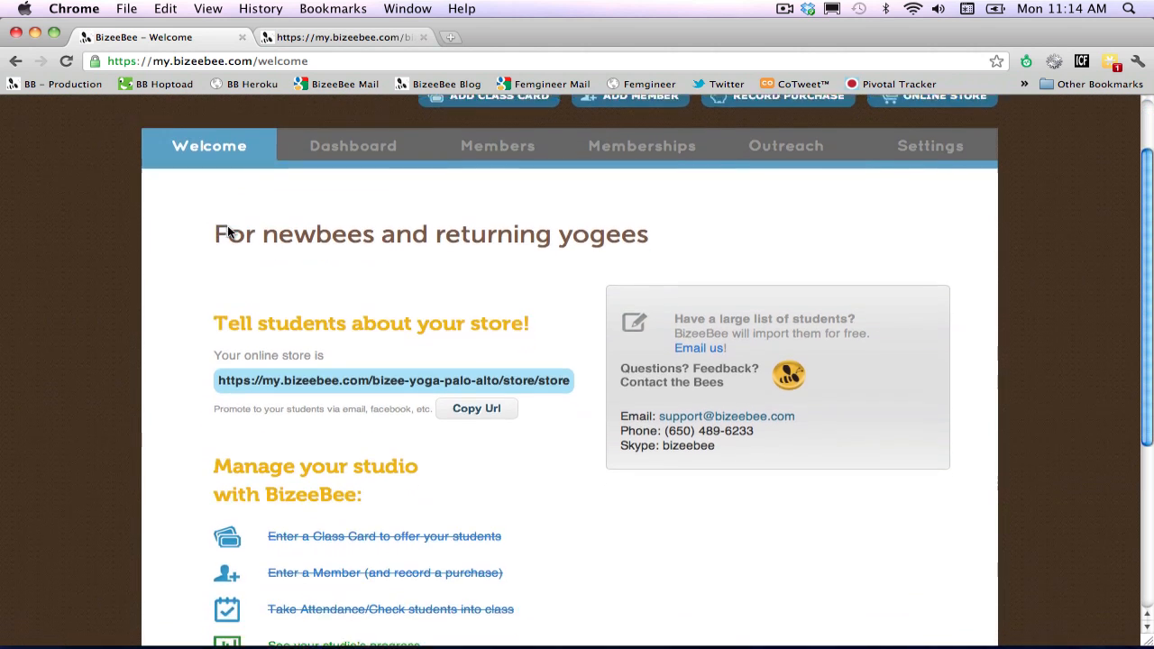
{"action": "scroll", "coordinate": [228, 233], "scroll_direction": "down", "scroll_amount": 1}
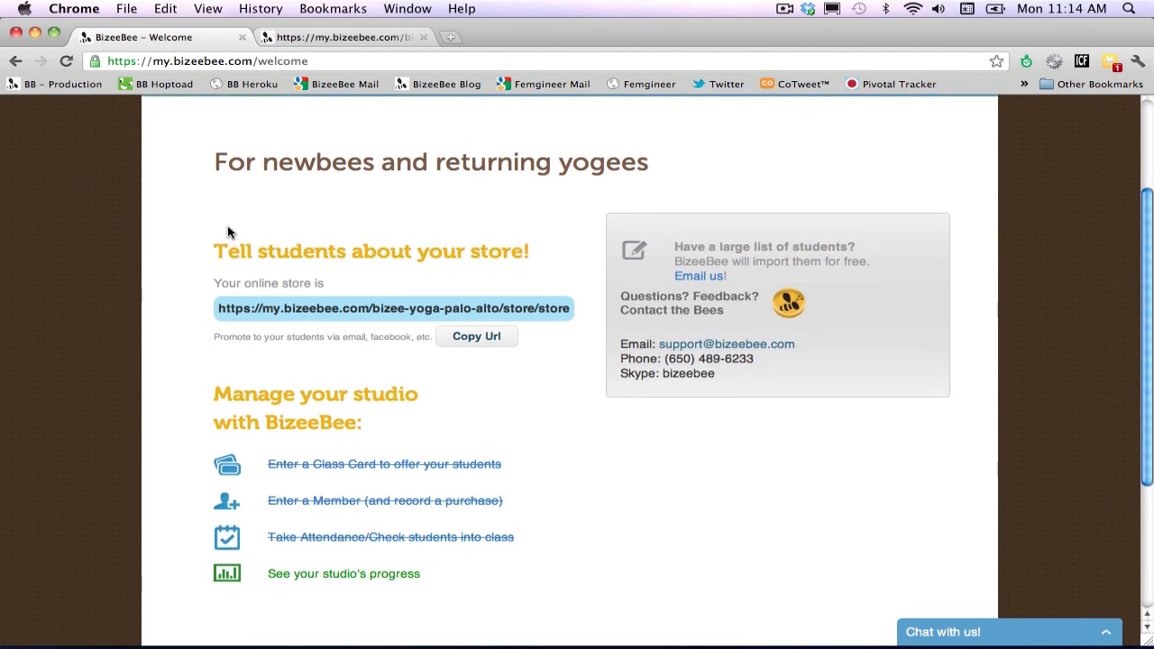
{"action": "scroll", "coordinate": [228, 231], "scroll_direction": "up", "scroll_amount": 3}
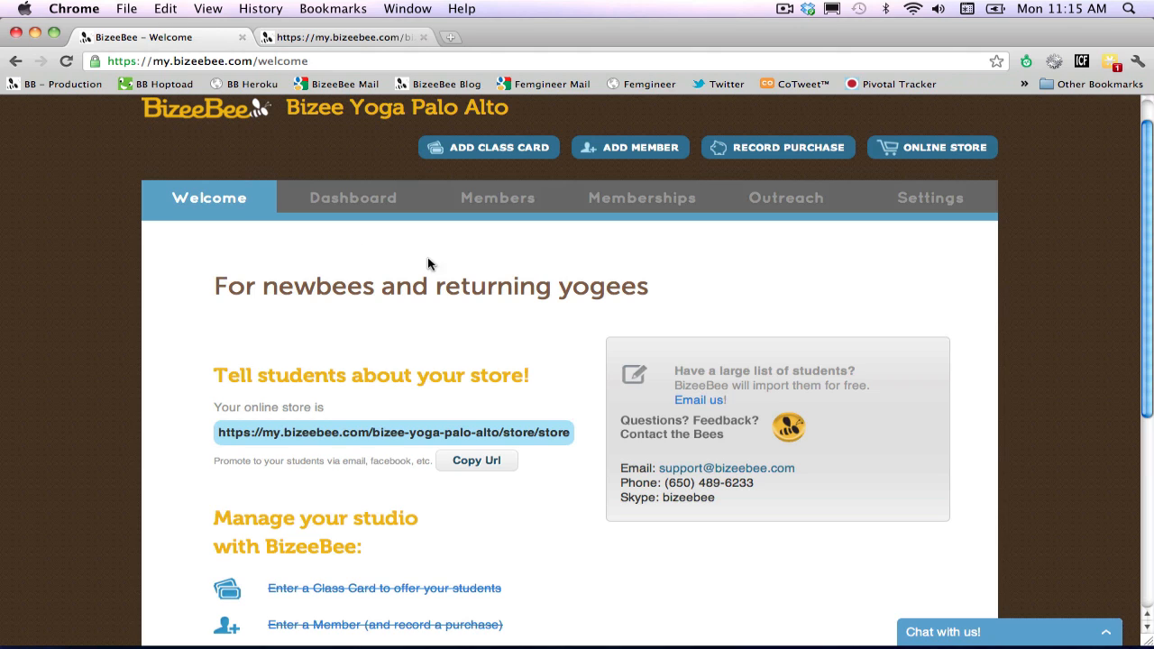
{"action": "left_click", "coordinate": [1106, 634]}
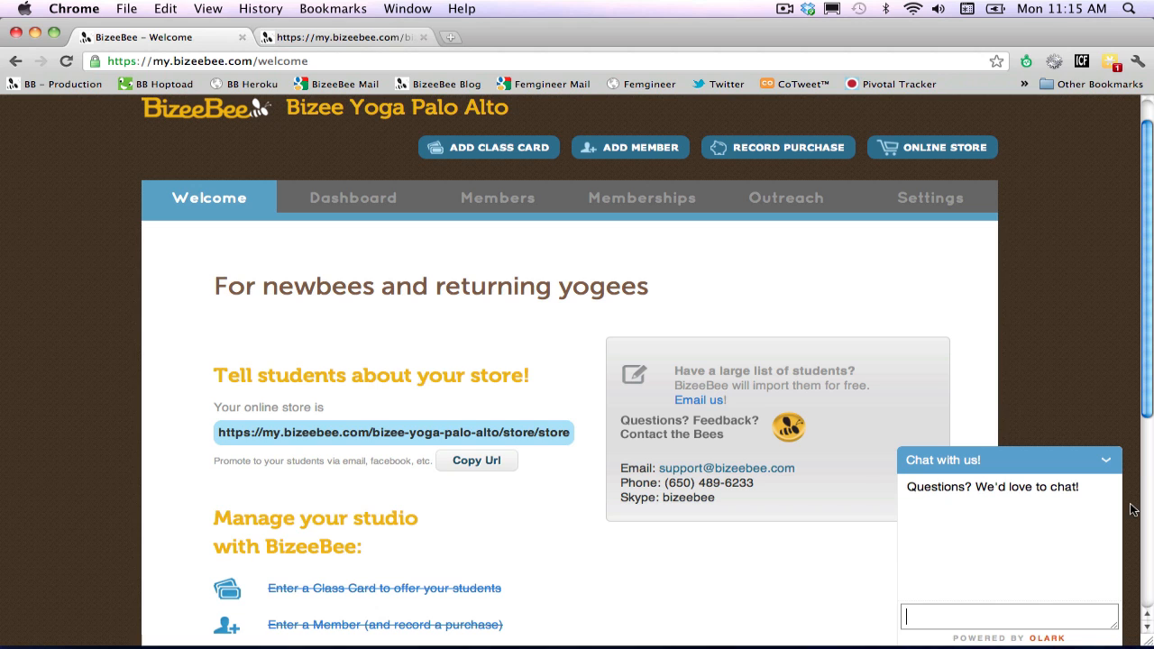
{"action": "scroll", "coordinate": [1096, 363], "scroll_direction": "up", "scroll_amount": 1}
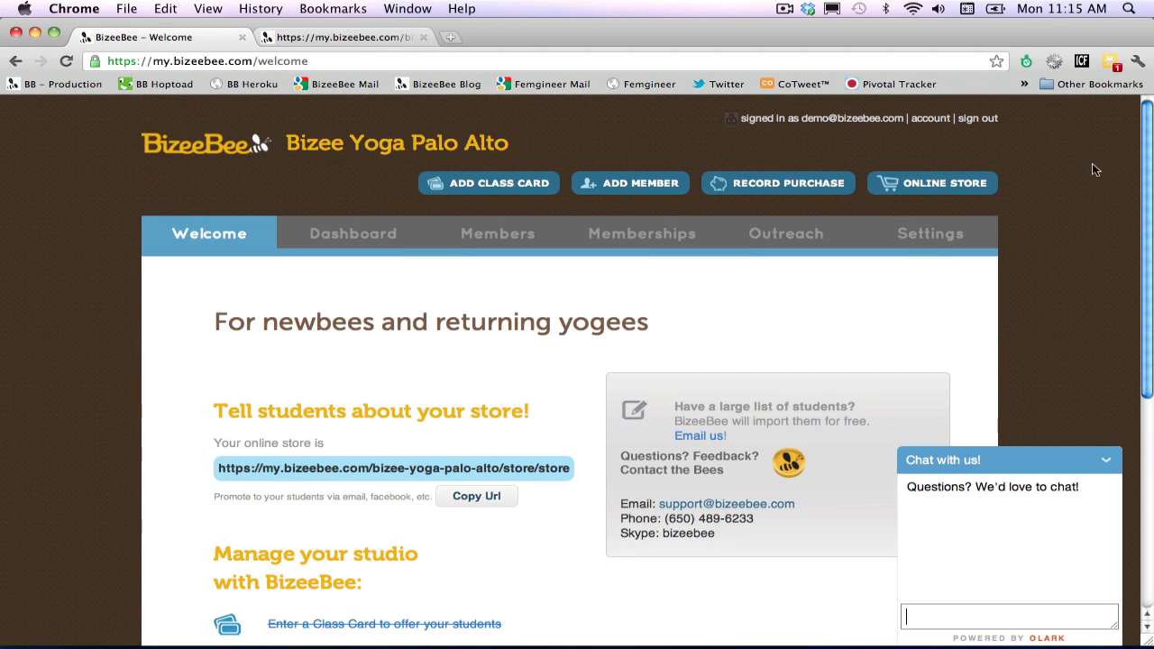